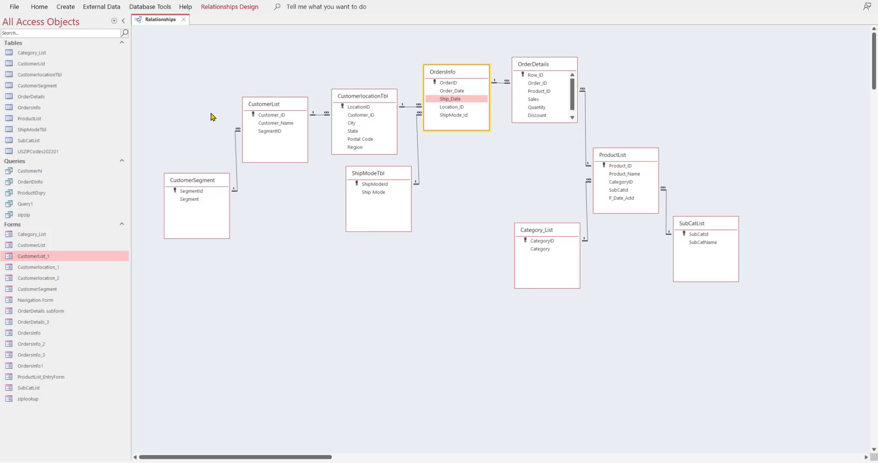
# Examine the relationships linking CustomerList, CustomerlocationTbl, OrdersInfo and OrderDetails, including their Customer_ID and Location_ID fields.
pyautogui.click(267, 124)
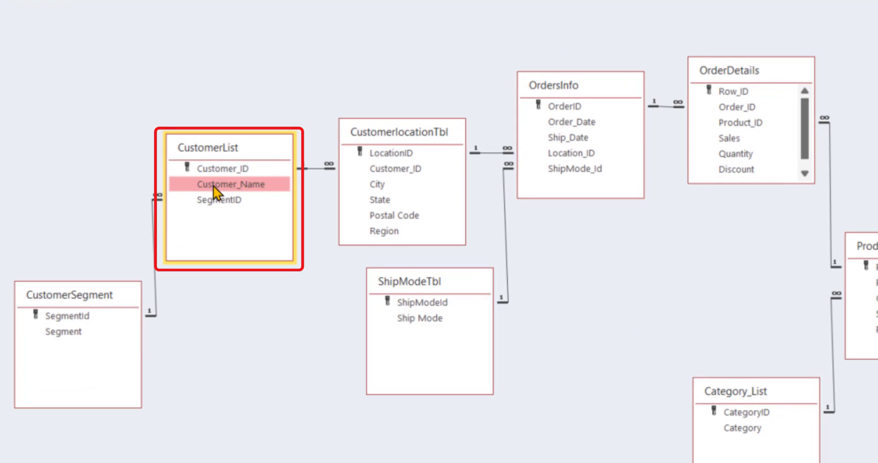
pyautogui.moveTo(213, 187); pyautogui.dragTo(388, 155)
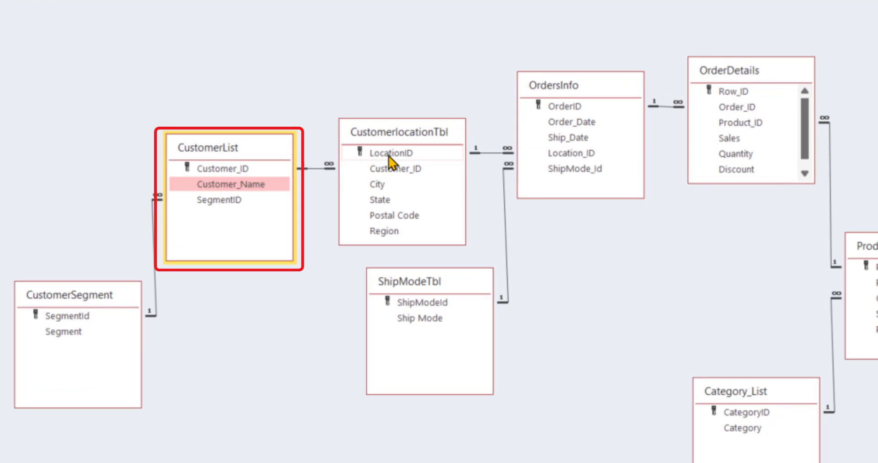
pyautogui.click(389, 154)
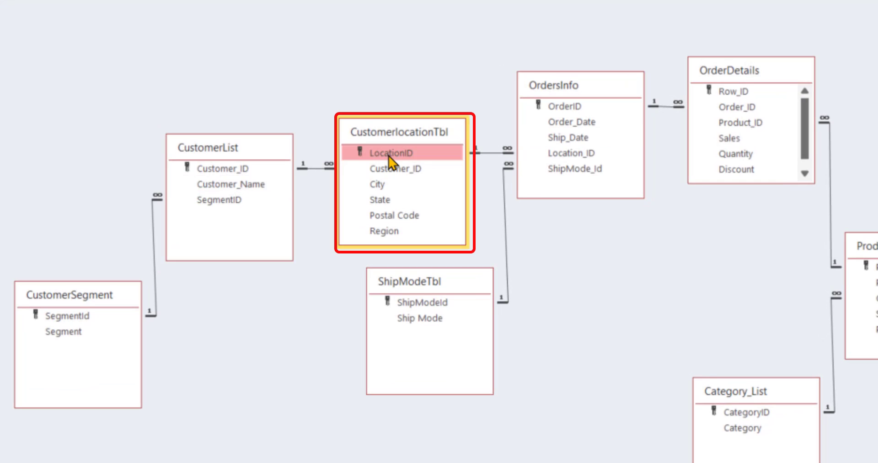
pyautogui.click(565, 127)
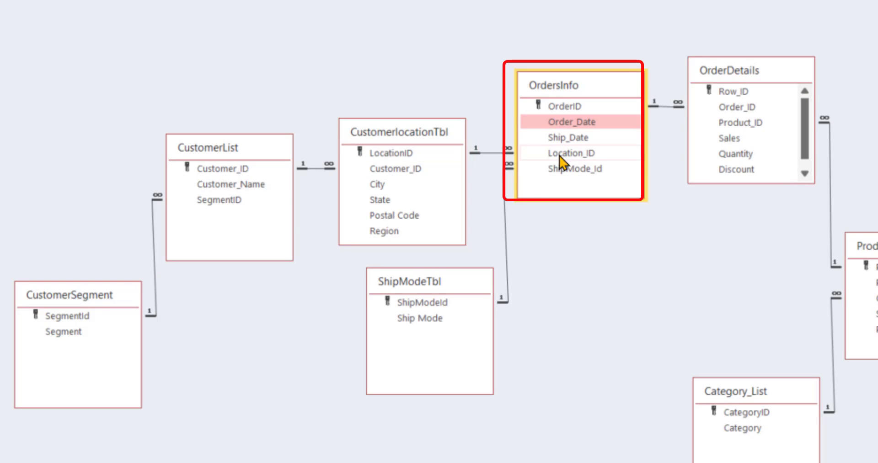
pyautogui.click(748, 106)
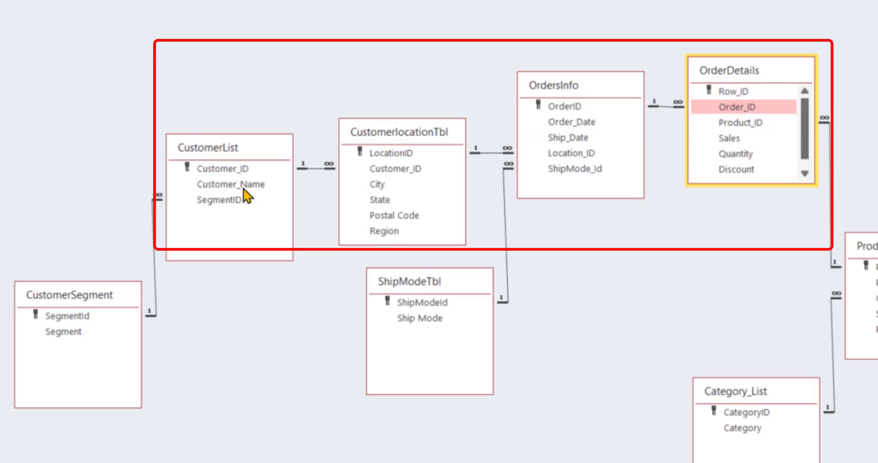
pyautogui.click(217, 169)
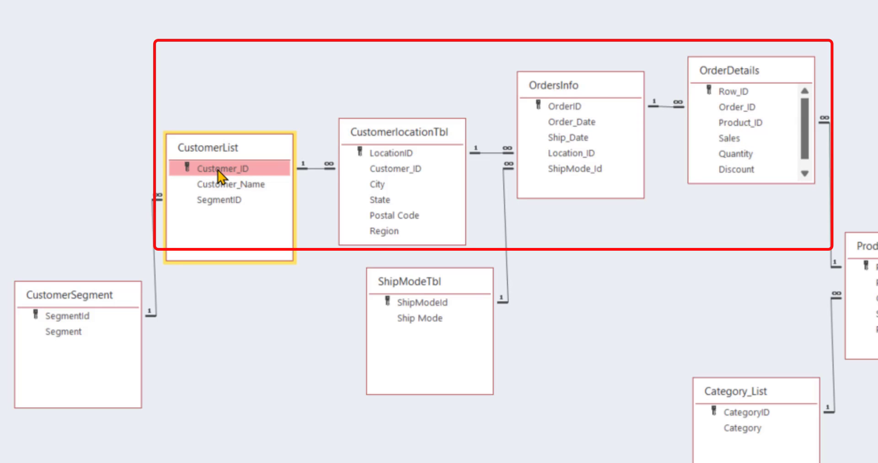
pyautogui.click(405, 169)
pyautogui.click(568, 153)
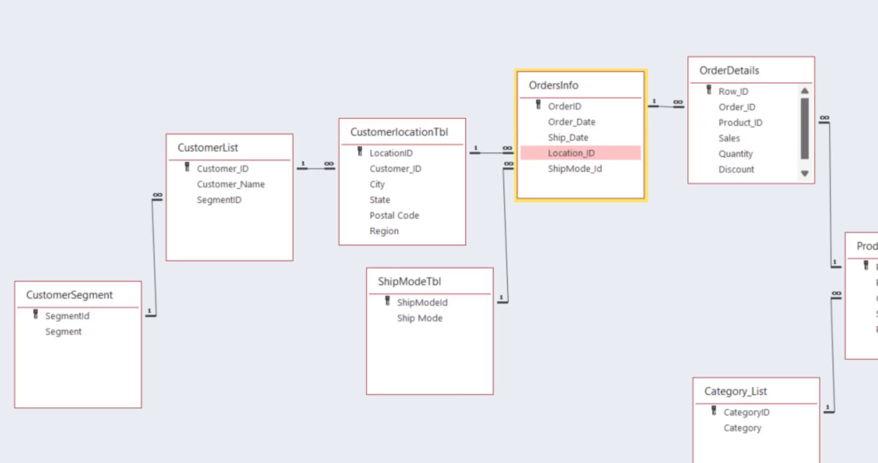
# Open the CustomerList_1 form and choose a customer in Find Customer to show that customer's locations.
pyautogui.doubleClick(45, 257)
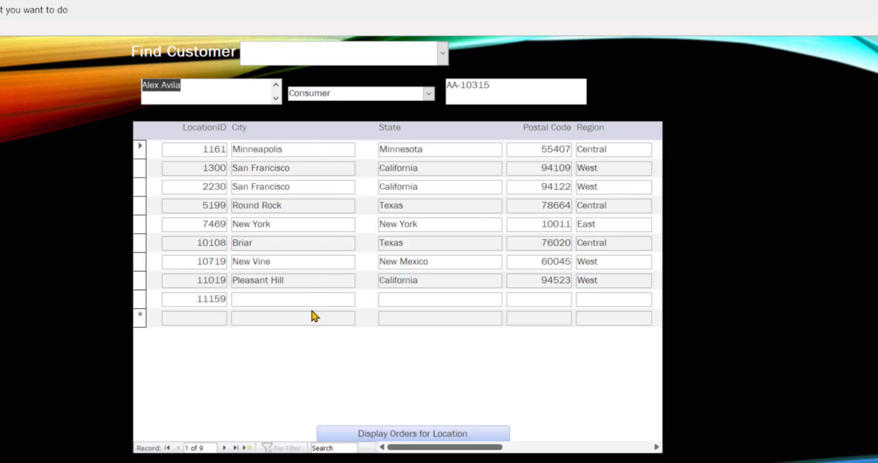
pyautogui.click(443, 51)
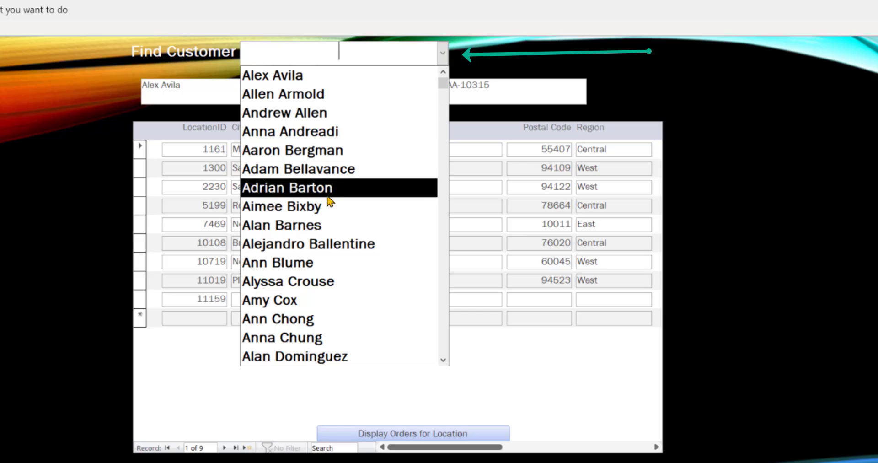
pyautogui.click(329, 267)
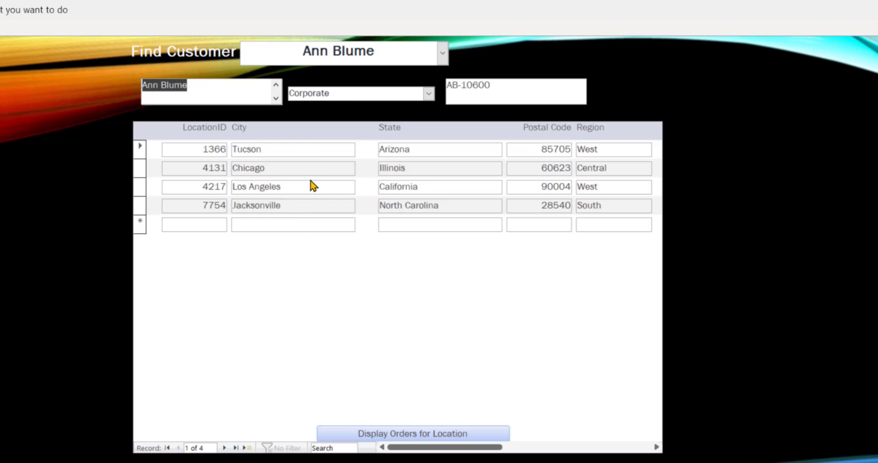
# Choose a different customer from further down the Find Customer list to view their locations.
pyautogui.click(442, 53)
pyautogui.scroll(-4, 386, 274)
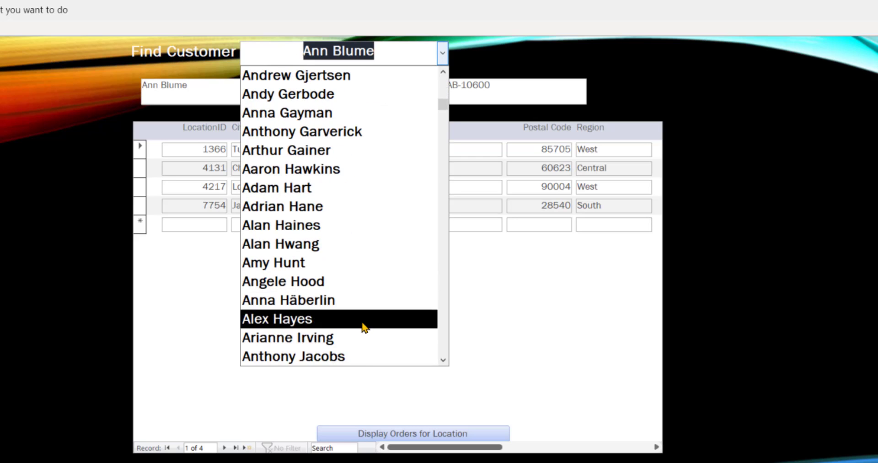
pyautogui.click(361, 336)
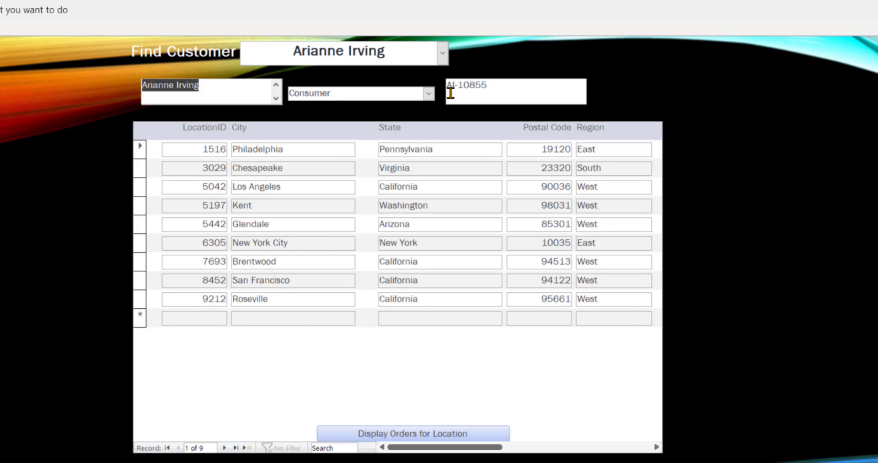
# Replace the name in Find Customer with another customer's full name and bring up that record.
pyautogui.doubleClick(417, 54)
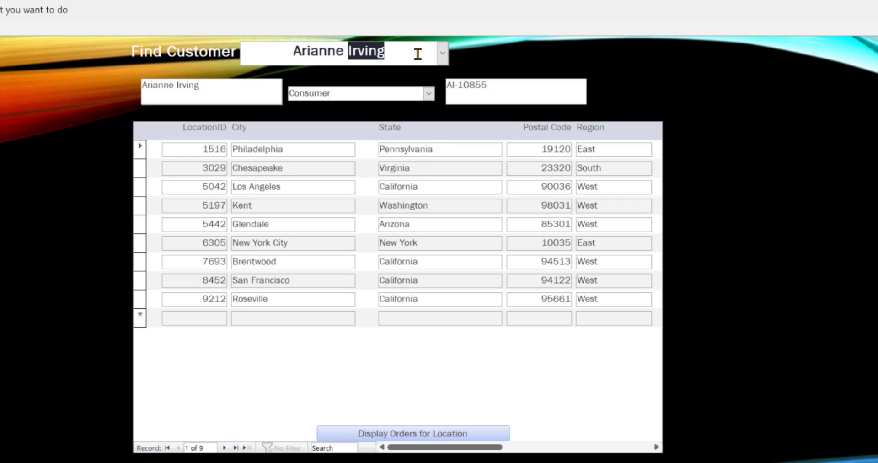
pyautogui.press('BackSpace')
pyautogui.press('BackSpace')
pyautogui.press('BackSpace')
pyautogui.press('BackSpace')
pyautogui.press('BackSpace')
pyautogui.press('BackSpace')
pyautogui.press('BackSpace')
pyautogui.press('BackSpace')
pyautogui.press('BackSpace')
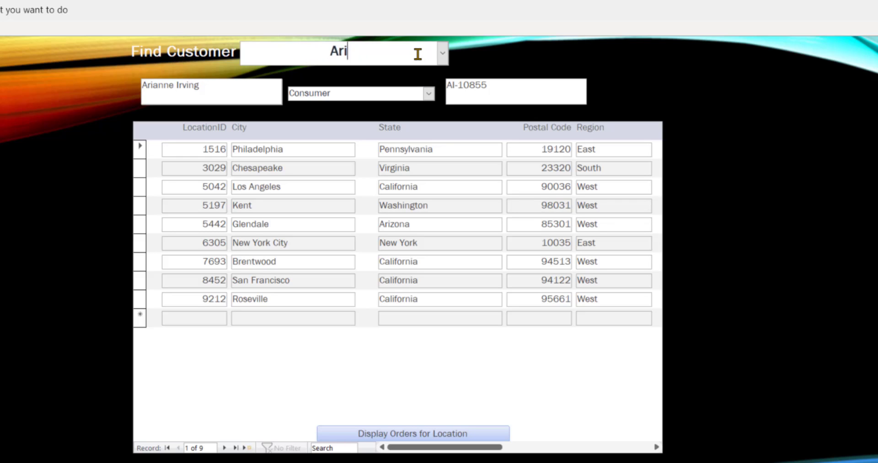
pyautogui.write('Leland Bartlett')
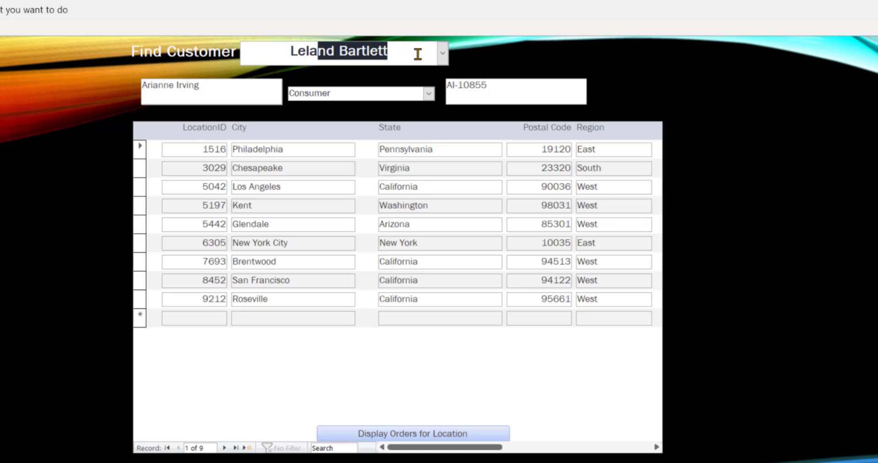
pyautogui.press('Return')
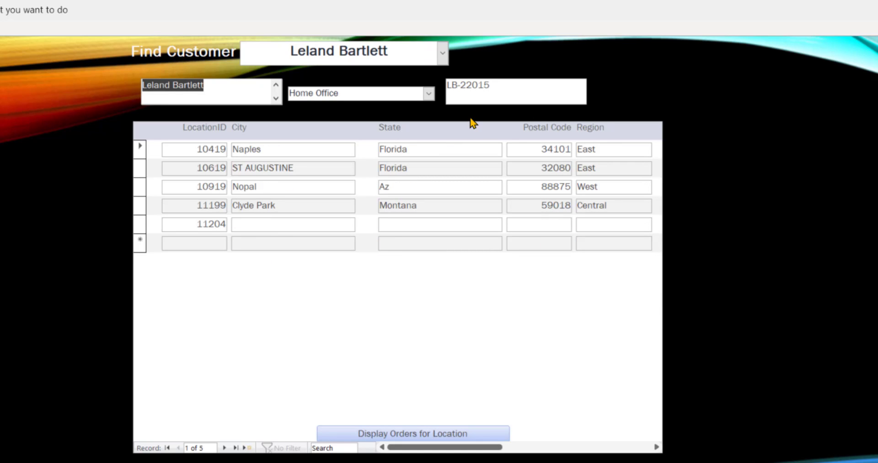
# Browse the Find Customer list and pick a customer whose first name begins with M.
pyautogui.click(443, 58)
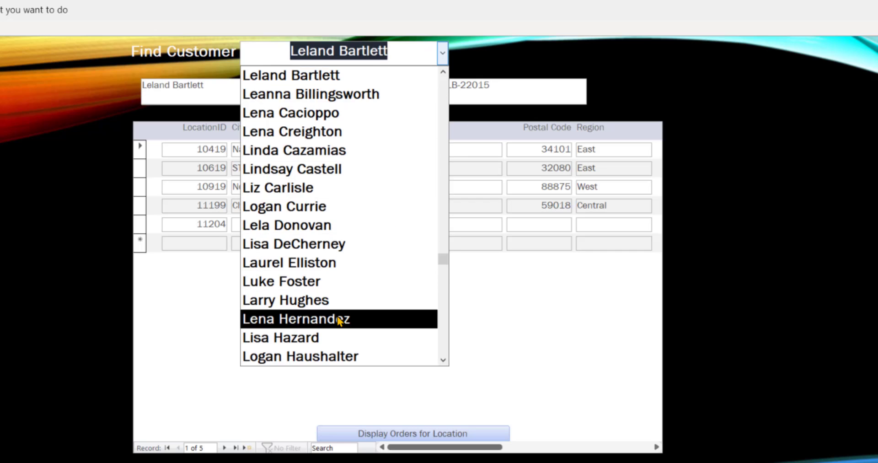
pyautogui.scroll(-10, 340, 319)
pyautogui.click(334, 337)
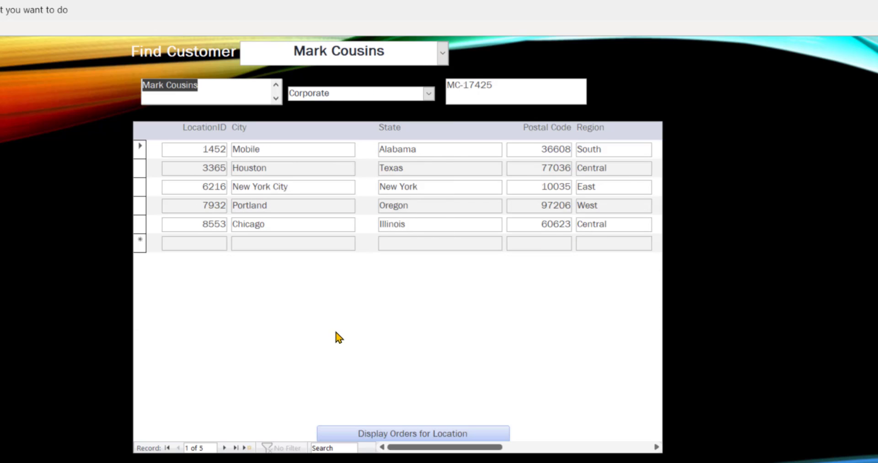
# Display the orders for the customer's Mobile, Alabama location and compare its location ID with the customer form.
pyautogui.click(301, 149)
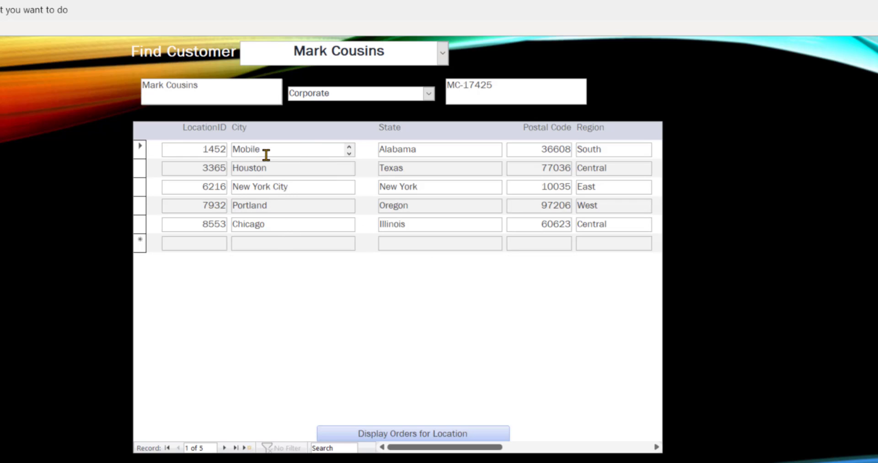
pyautogui.click(438, 434)
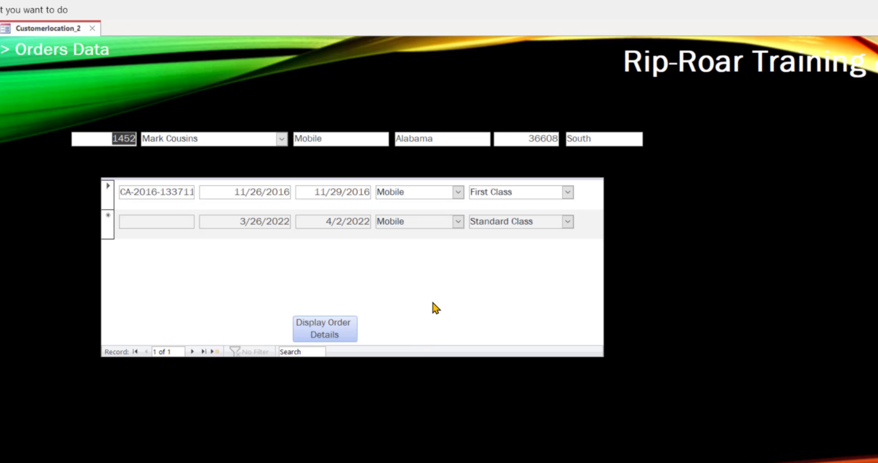
pyautogui.click(123, 141)
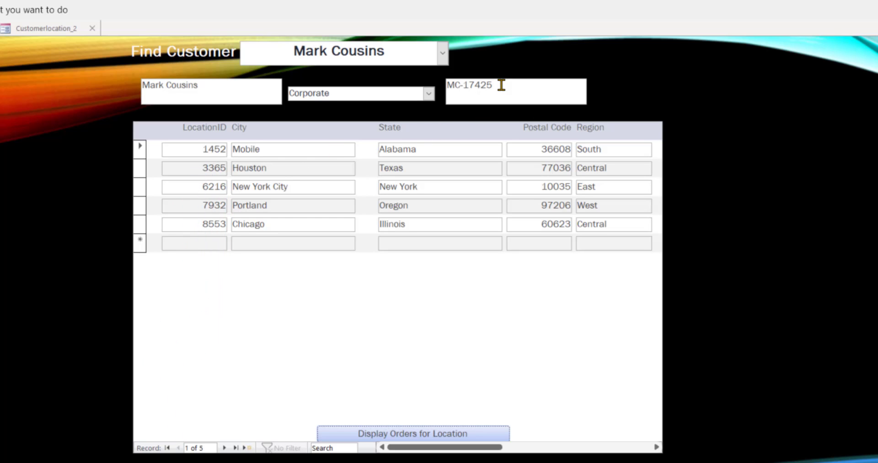
pyautogui.rightClick(58, 29)
pyautogui.click(58, 29)
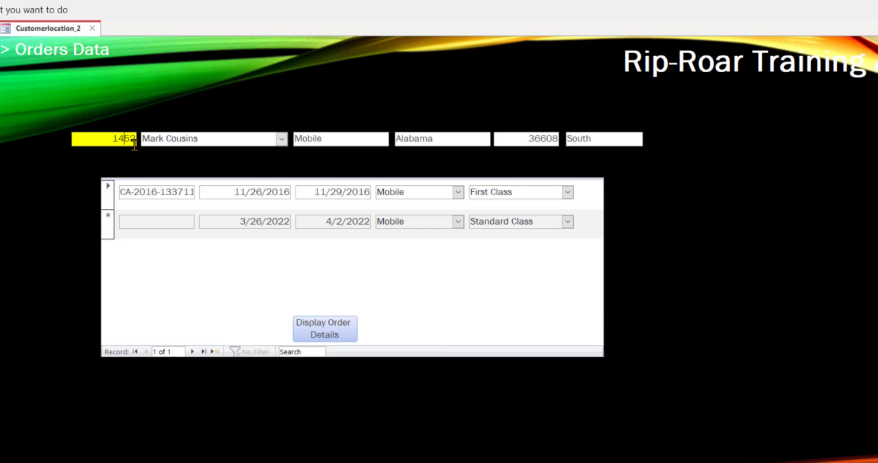
# Display the order details for the Mobile location's order and review its OrderID and product rows.
pyautogui.click(290, 191)
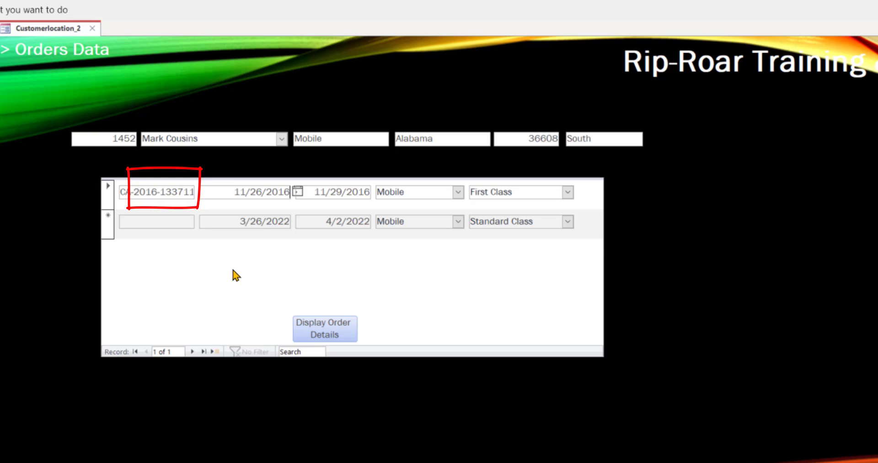
pyautogui.click(332, 334)
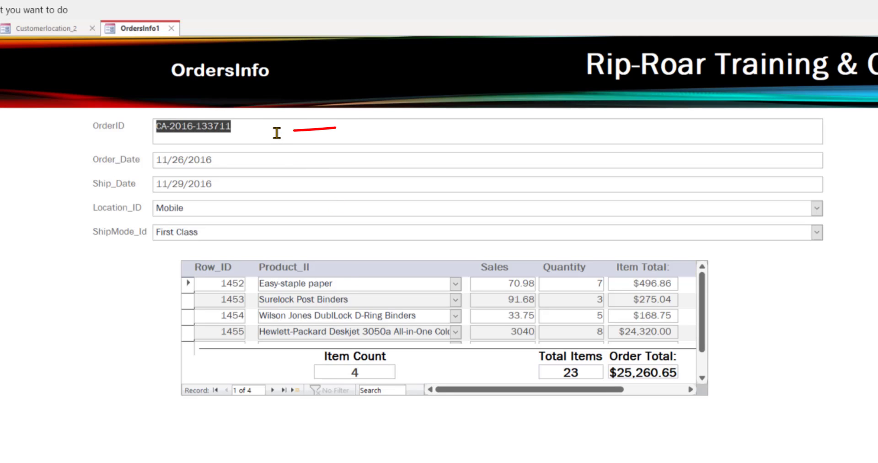
pyautogui.click(272, 134)
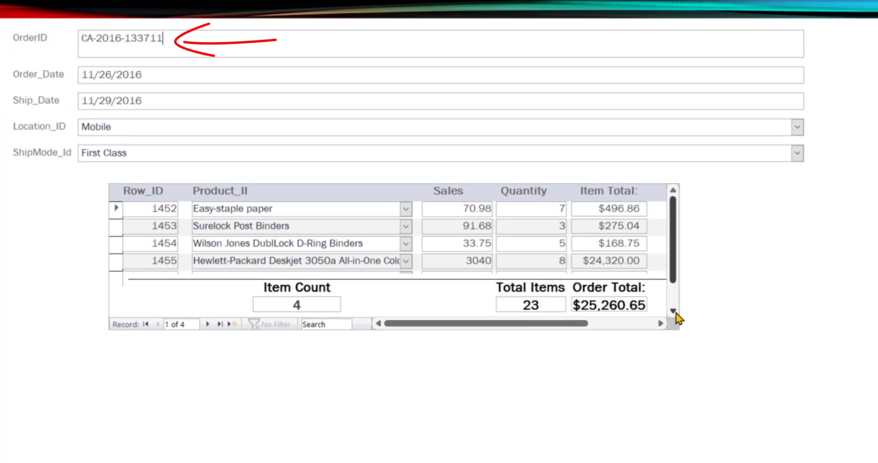
pyautogui.click(673, 310)
pyautogui.click(673, 311)
pyautogui.click(673, 311)
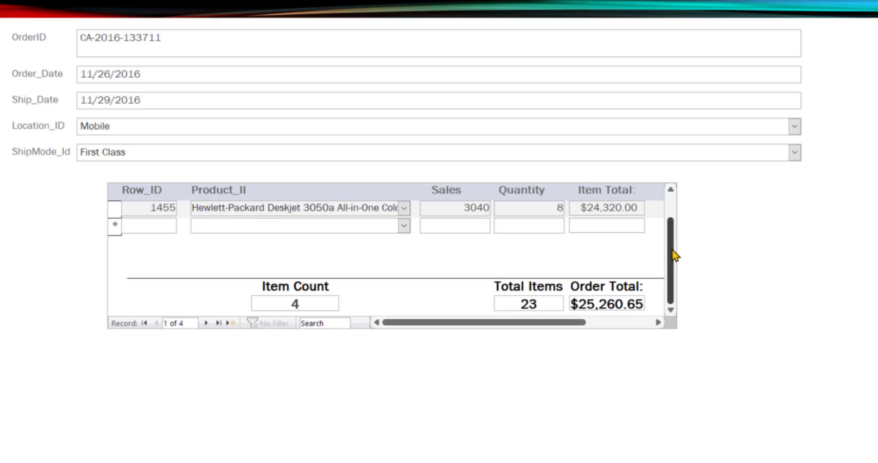
pyautogui.scroll(3, 675, 238)
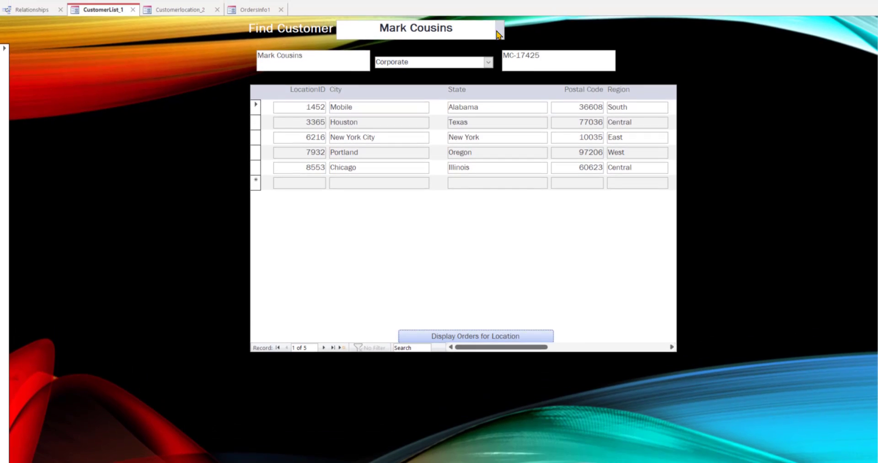
# Choose another customer on the CustomerList_1 form and save a new location row with LocationID 11224.
pyautogui.click(499, 3)
pyautogui.click(417, 198)
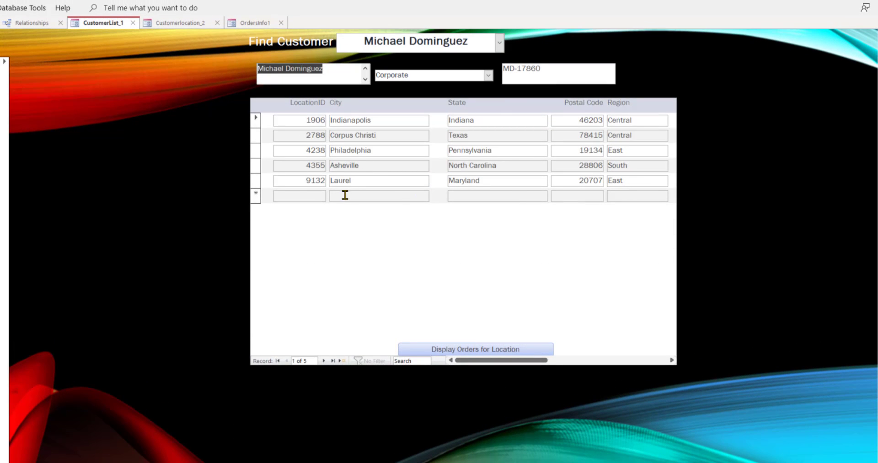
pyautogui.click(316, 196)
pyautogui.write('11224')
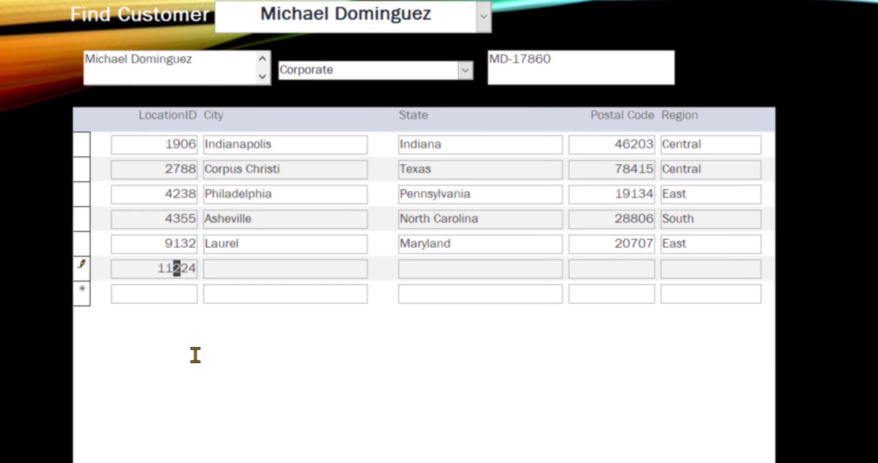
pyautogui.hotkey('ctrl', 's')
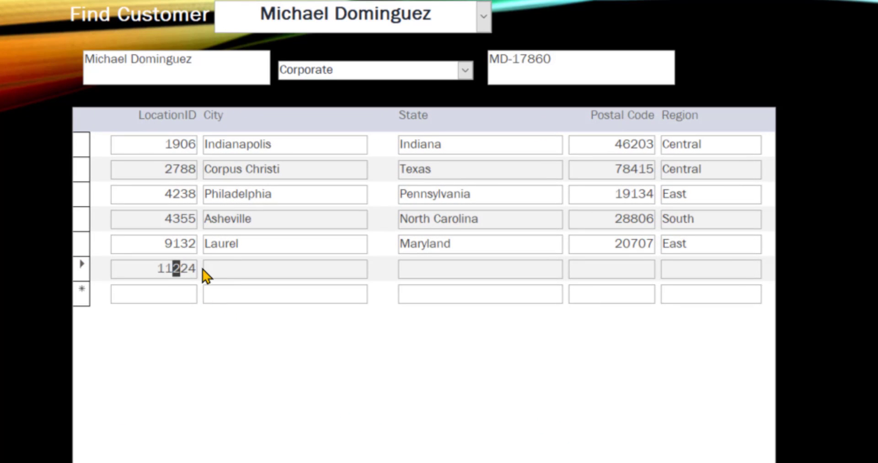
# Fill in the new location row with city Clyde Park, state Montana and postal code 59018.
pyautogui.click(239, 268)
pyautogui.write('Clyde Park')
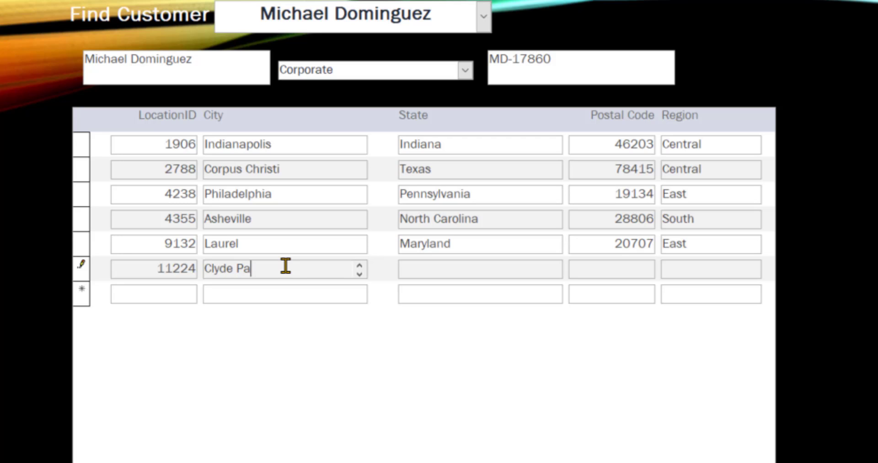
pyautogui.press('Tab')
pyautogui.write('Montana')
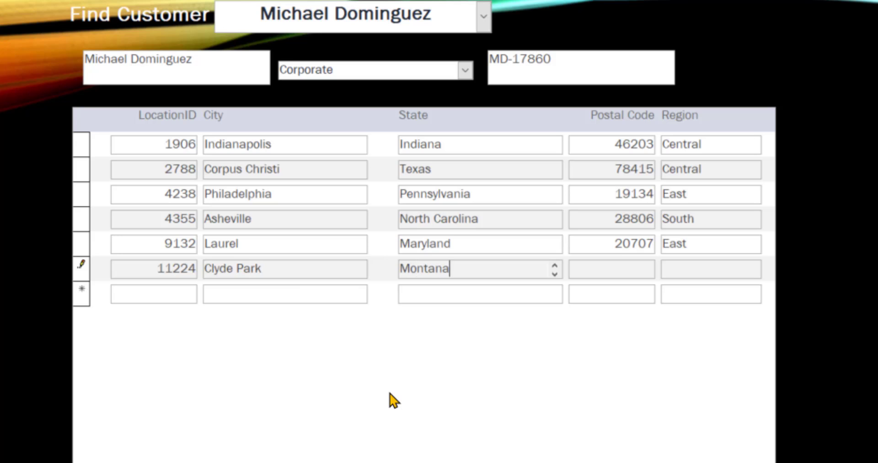
pyautogui.press('Tab')
pyautogui.write('59018')
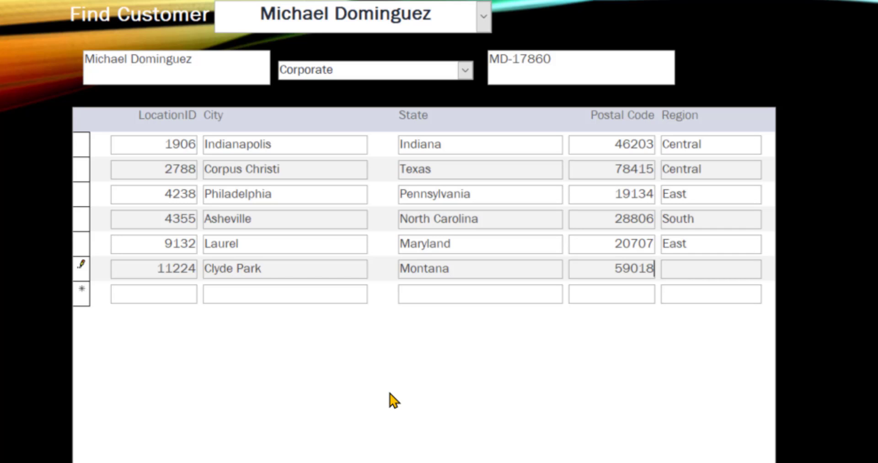
# Set the region of the Clyde Park location row to Central.
pyautogui.press('Tab')
pyautogui.write('cEN')
pyautogui.press('BackSpace')
pyautogui.press('BackSpace')
pyautogui.press('BackSpace')
pyautogui.write('Centr')
pyautogui.press('Tab')
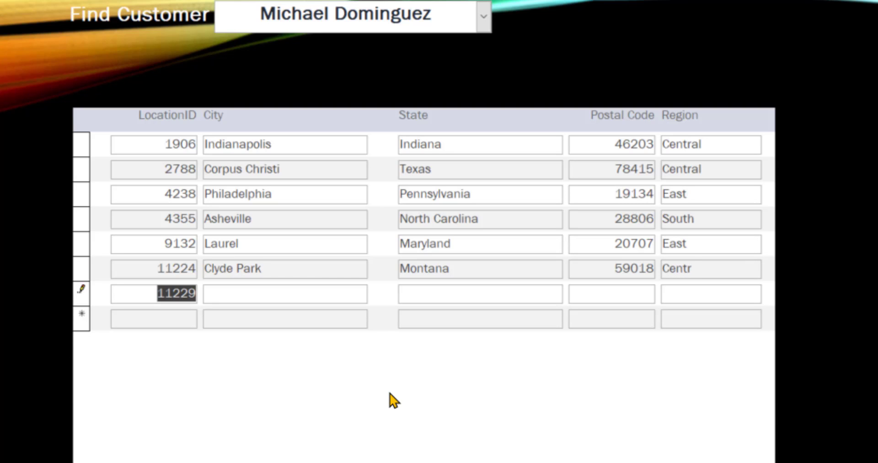
pyautogui.hotkey('shift', 'Tab')
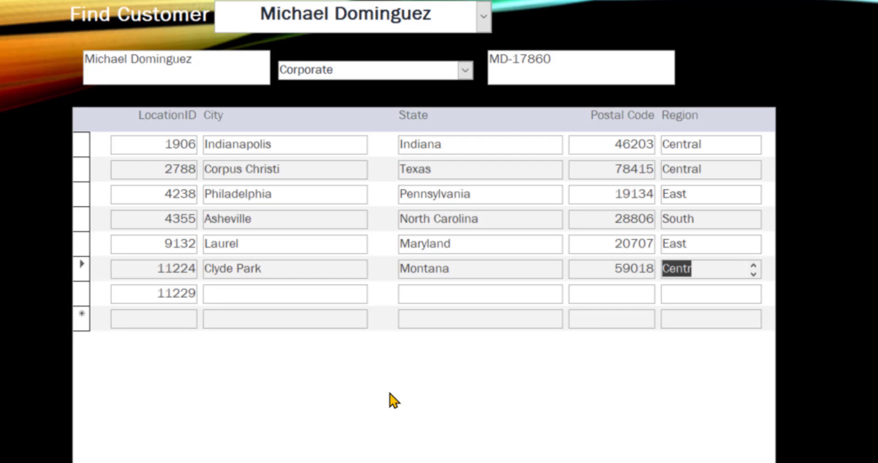
pyautogui.write('Central')
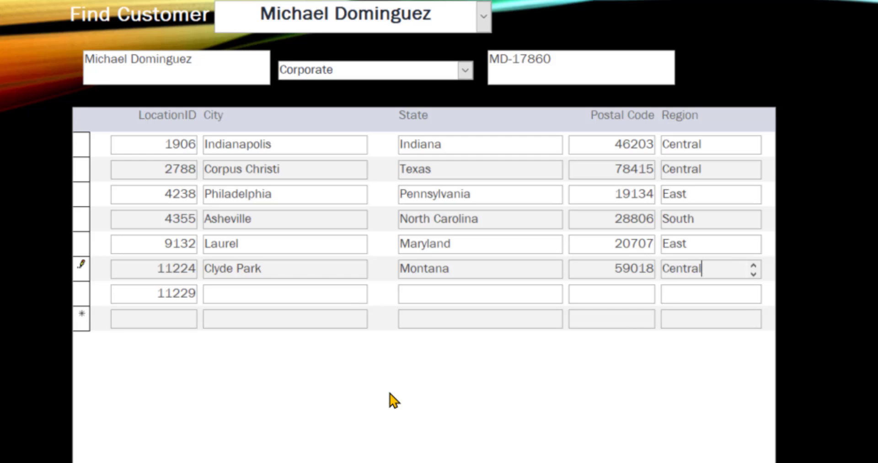
pyautogui.press('Tab')
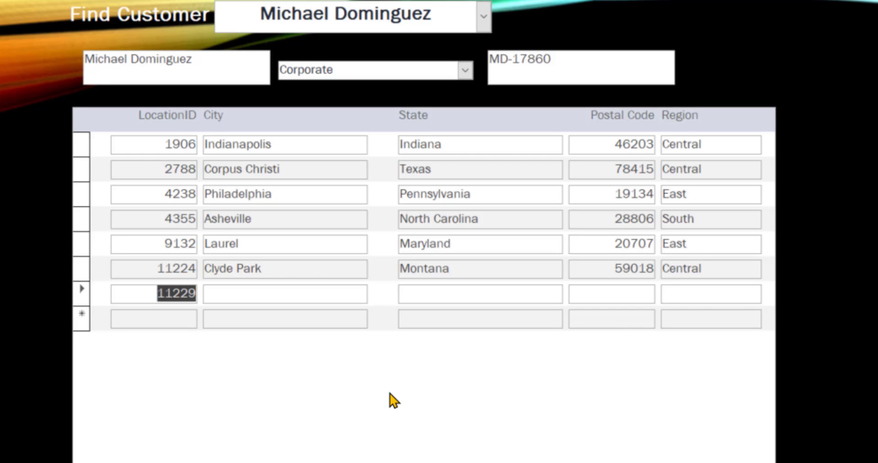
# Display the orders for the Clyde Park location and review the new order's dates, location and ship mode choices.
pyautogui.click(244, 268)
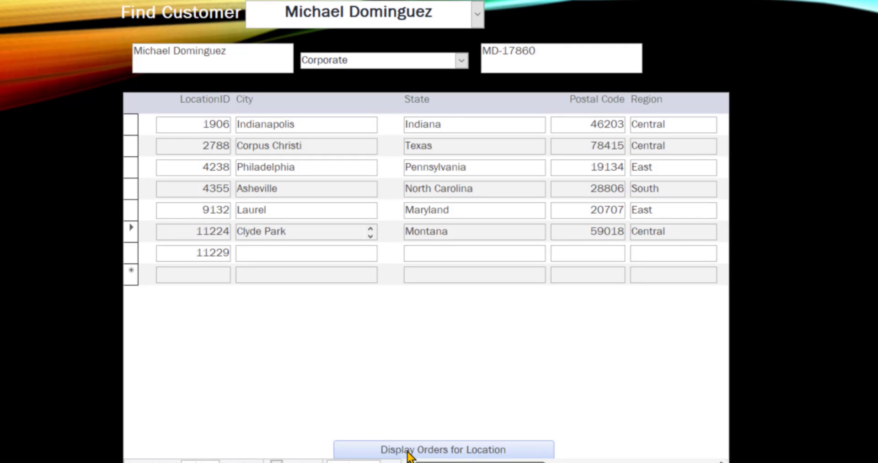
pyautogui.click(407, 450)
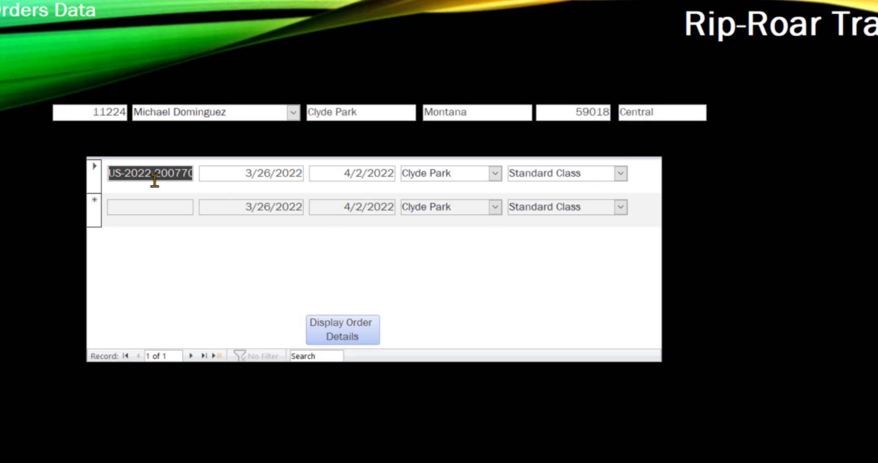
pyautogui.click(273, 173)
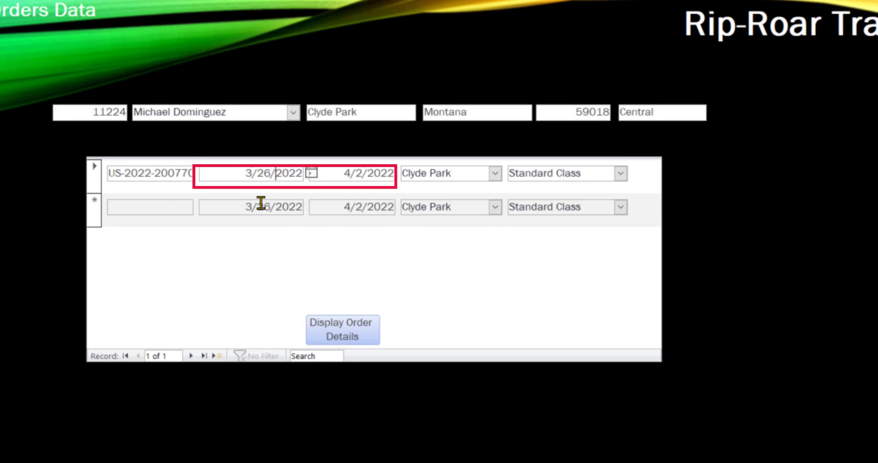
pyautogui.click(356, 173)
pyautogui.click(450, 173)
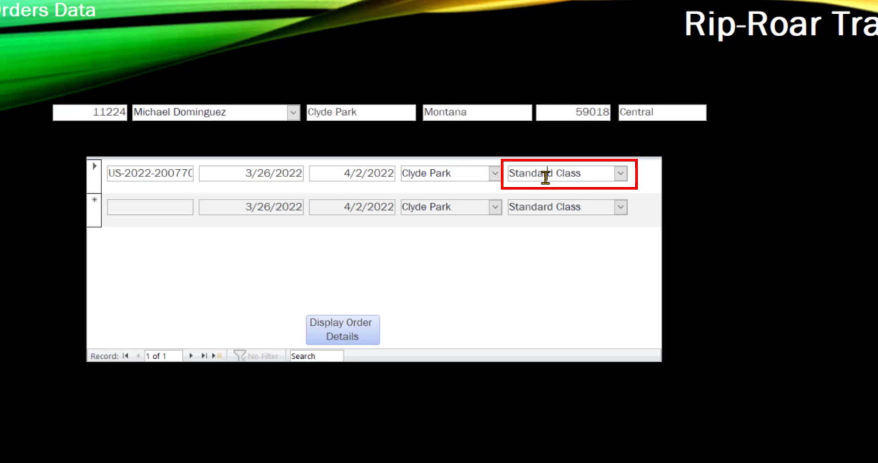
pyautogui.click(620, 174)
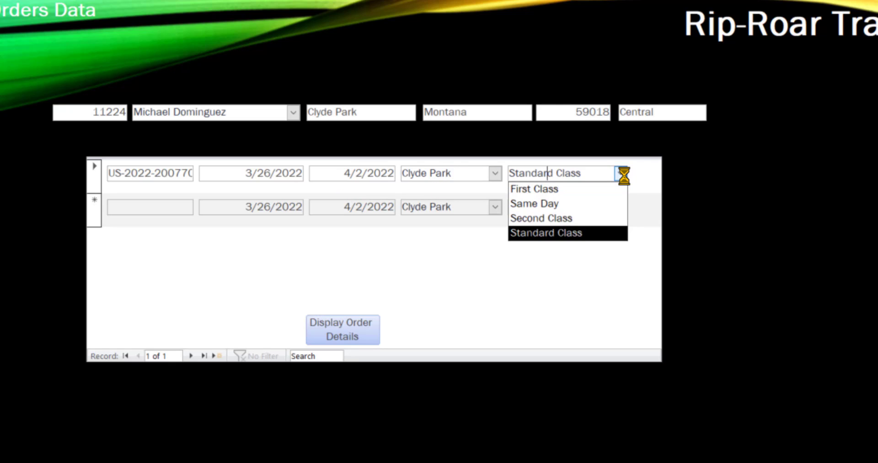
pyautogui.click(621, 175)
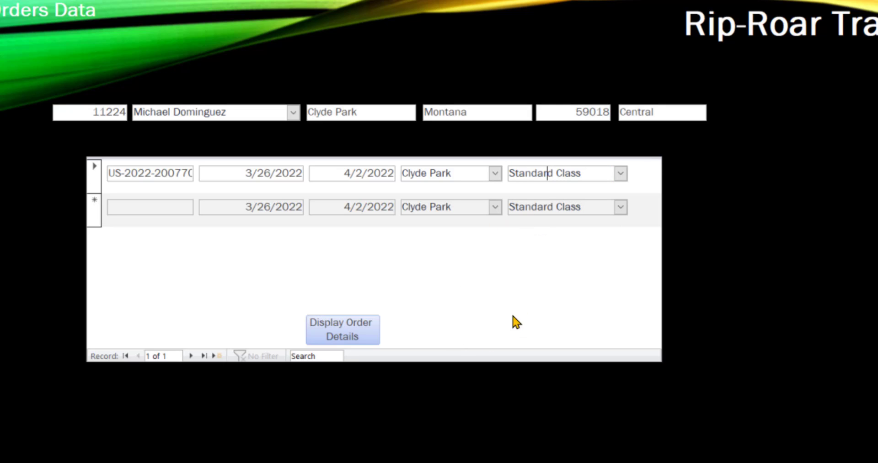
# Display the order details and add a Blue Ice Microphone row with sales price 79.99 and quantity 4.
pyautogui.click(345, 327)
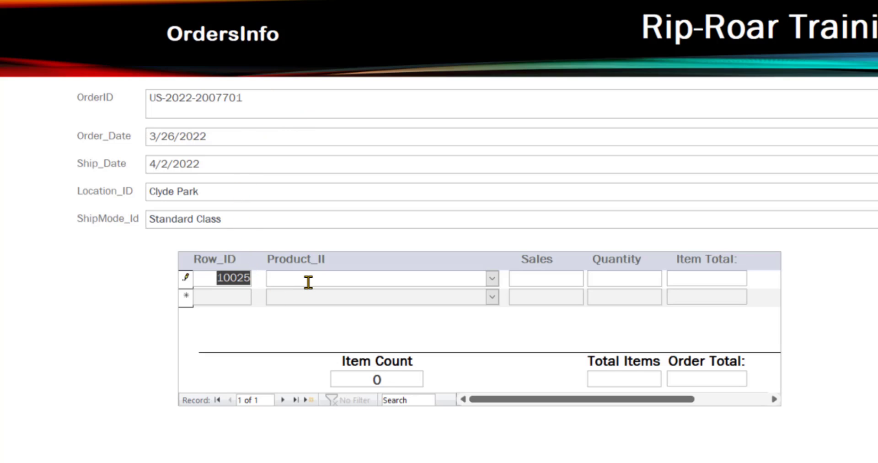
pyautogui.click(308, 282)
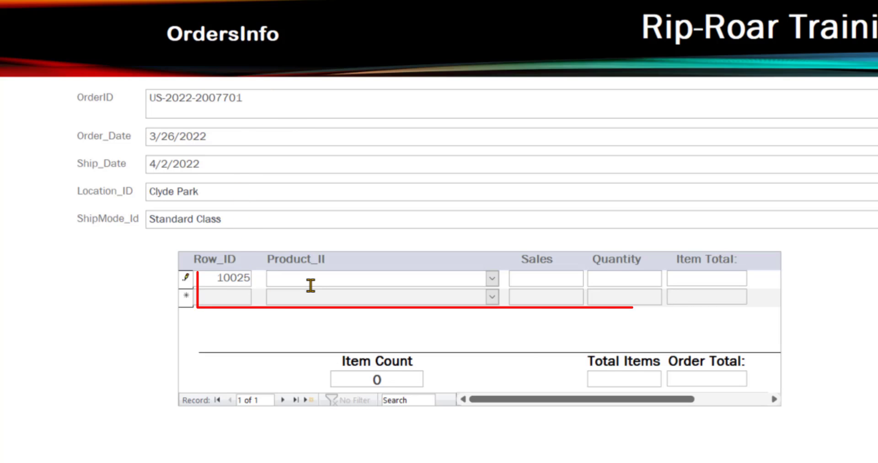
pyautogui.write('blu')
pyautogui.press('Tab')
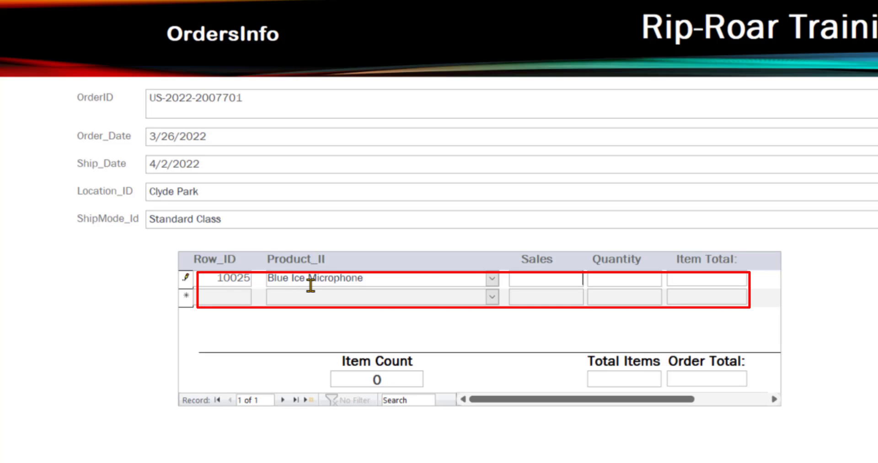
pyautogui.write('79.')
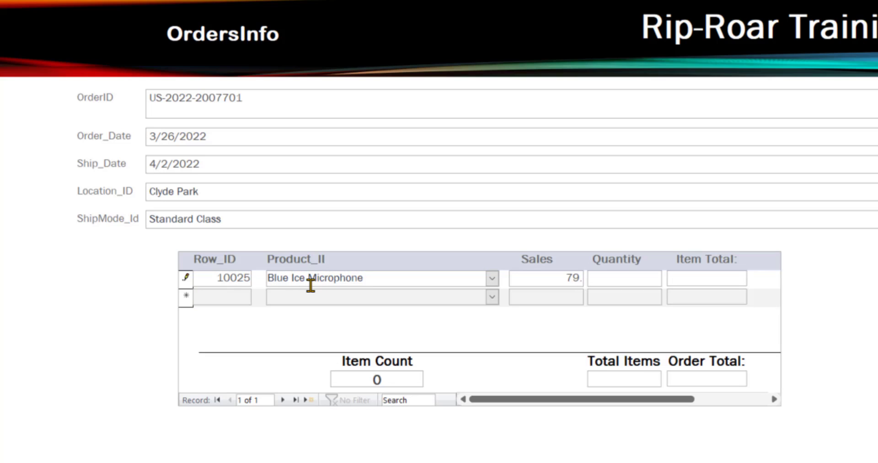
pyautogui.write('99')
pyautogui.press('Tab')
pyautogui.write('4')
pyautogui.press('Tab')
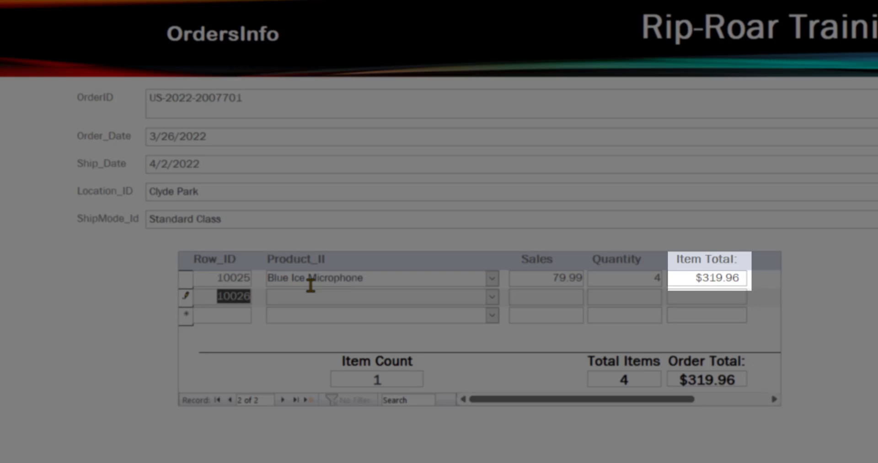
# Add the ViewSonic 36" HD 1080 Monitor as the second order item with sales price 125.
pyautogui.press('Tab')
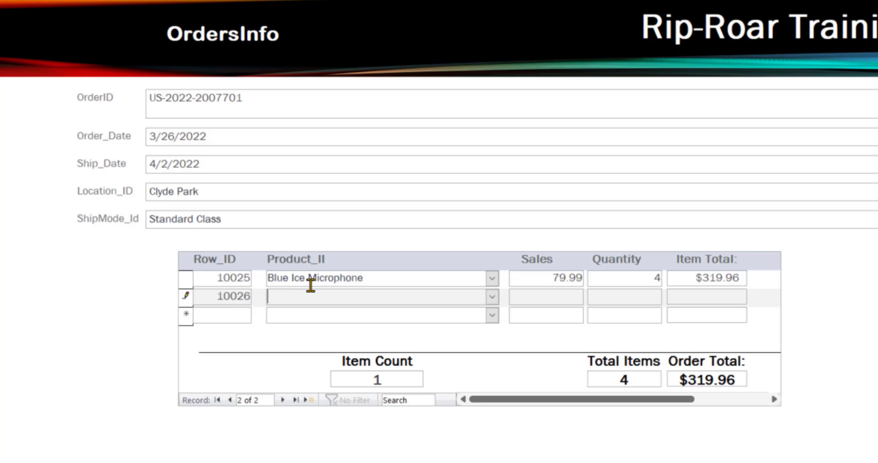
pyautogui.write('View')
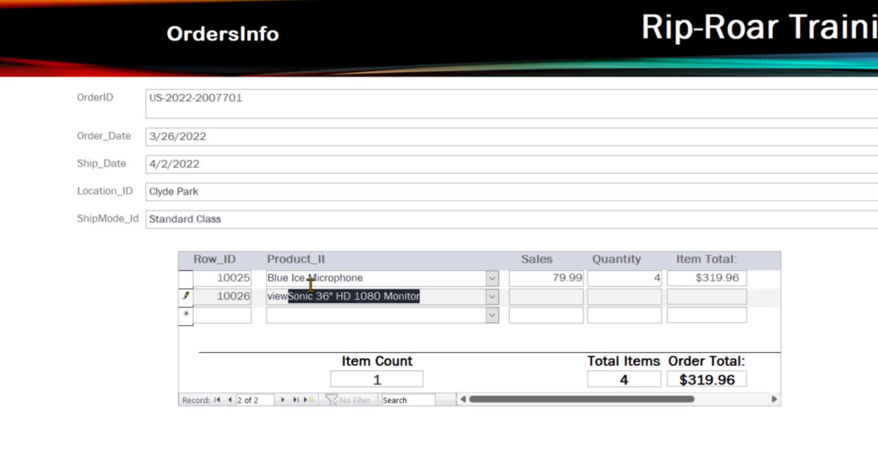
pyautogui.press('Tab')
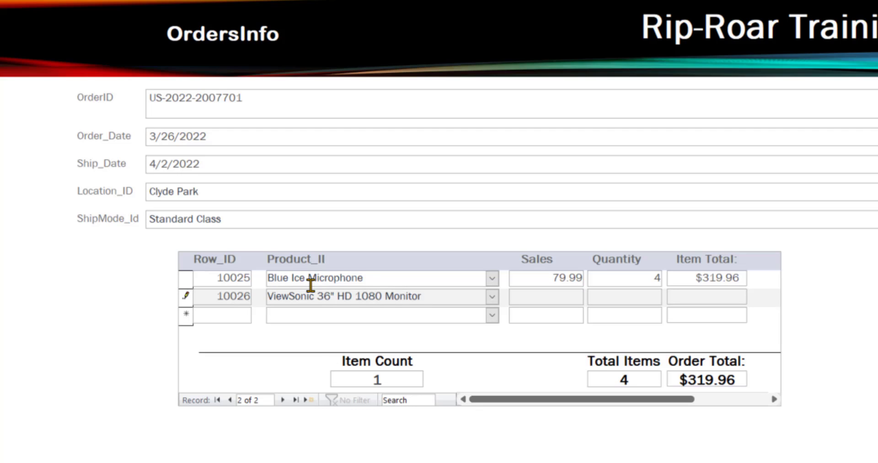
pyautogui.write('125')
pyautogui.press('Tab')
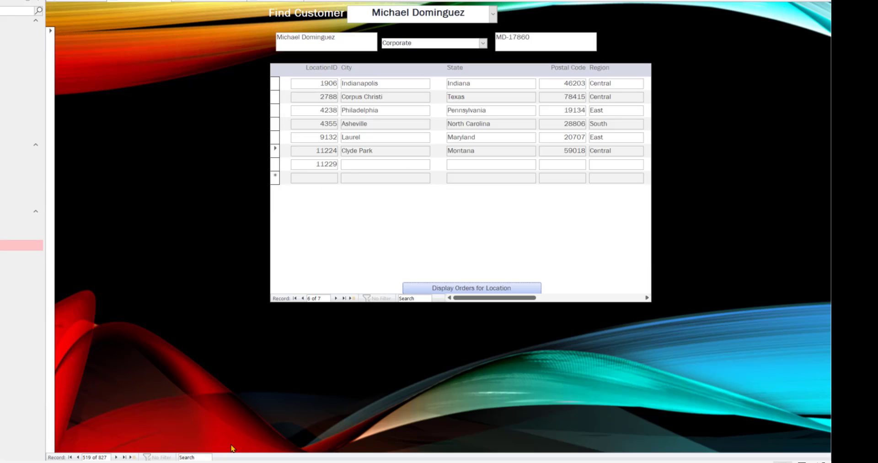
# Start a new customer record on the customer form and enter the customer's full name.
pyautogui.click(131, 456)
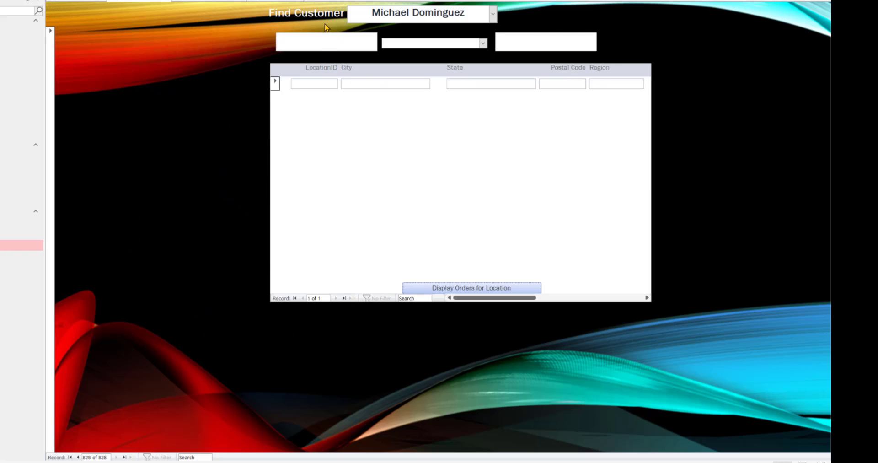
pyautogui.click(315, 42)
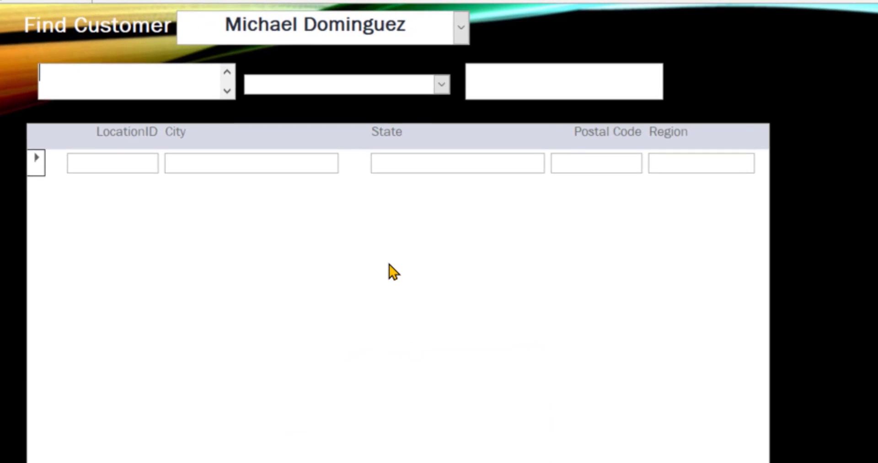
pyautogui.write('ay')
pyautogui.press('BackSpace')
pyautogui.press('BackSpace')
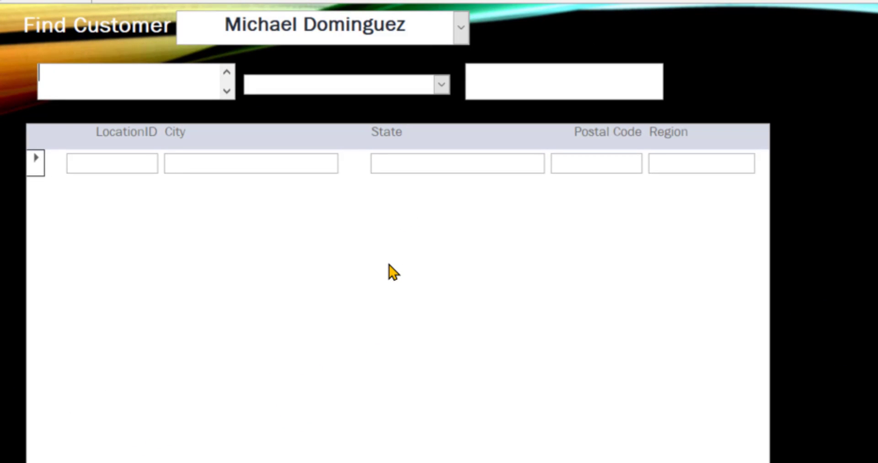
pyautogui.write('Jayden Ollen')
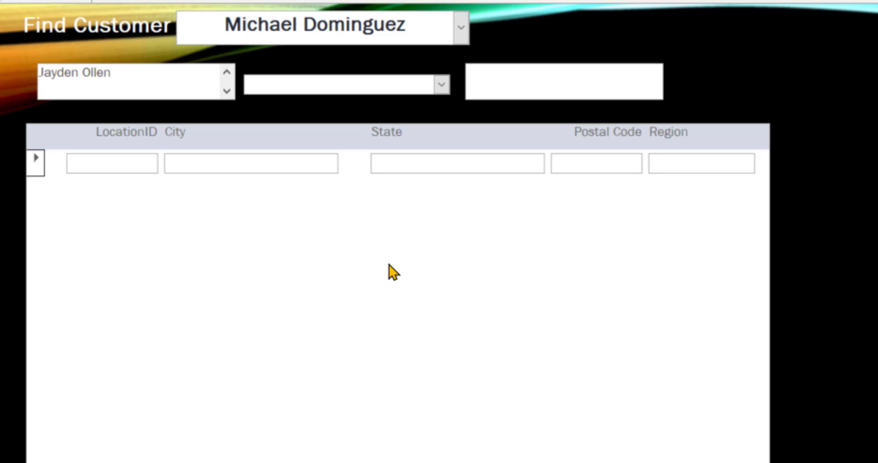
pyautogui.write('burger')
pyautogui.press('Tab')
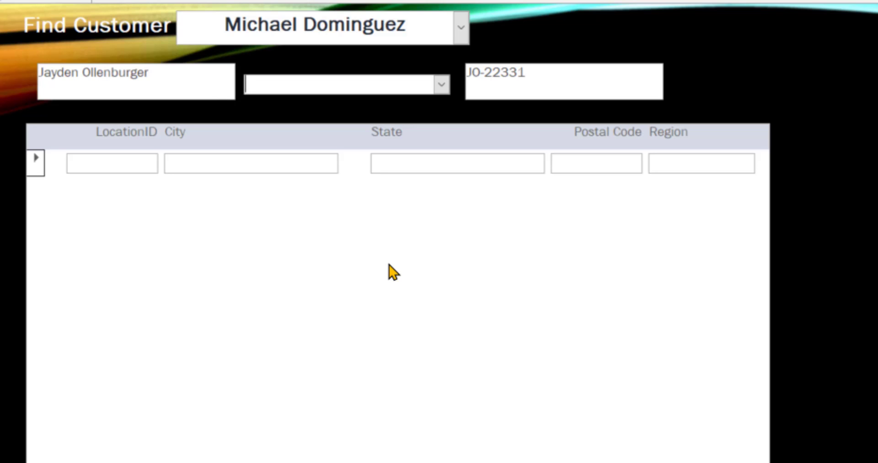
# Check the new customer's generated ID and set the customer segment to Corporate.
pyautogui.click(503, 70)
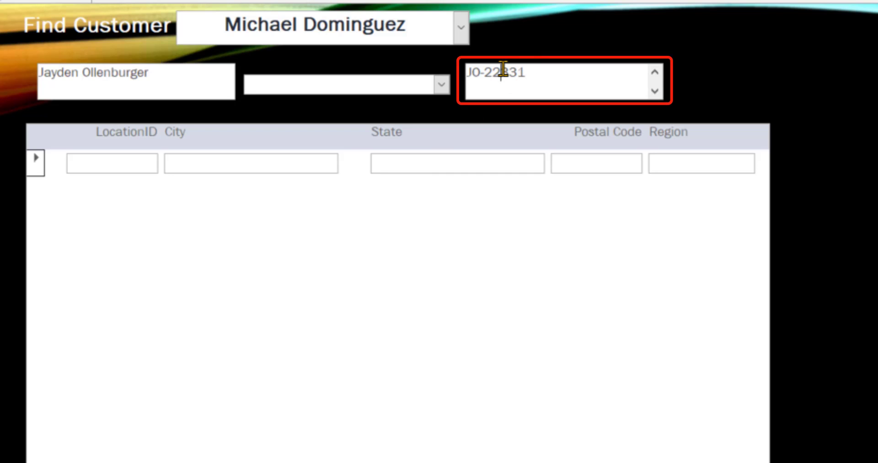
pyautogui.click(441, 85)
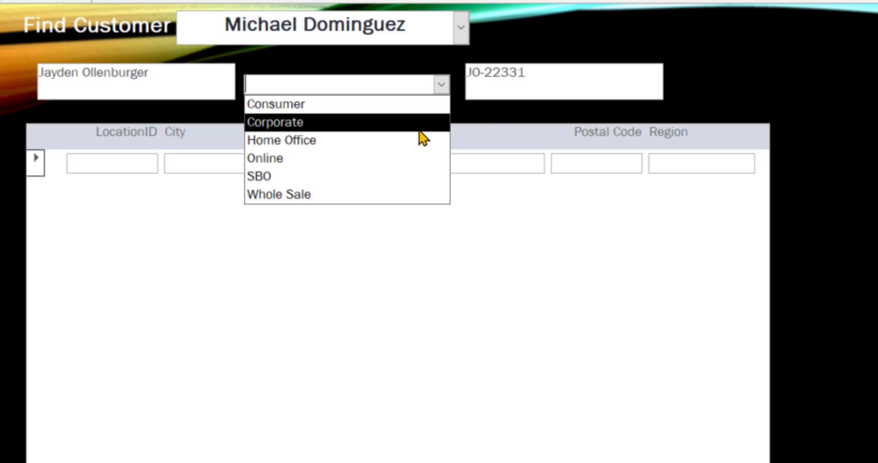
pyautogui.click(419, 126)
# Add a location row for the new customer with city Gilligan's Island, state Hawaii, postal code 96850 and region West.
pyautogui.click(133, 163)
pyautogui.write('11234')
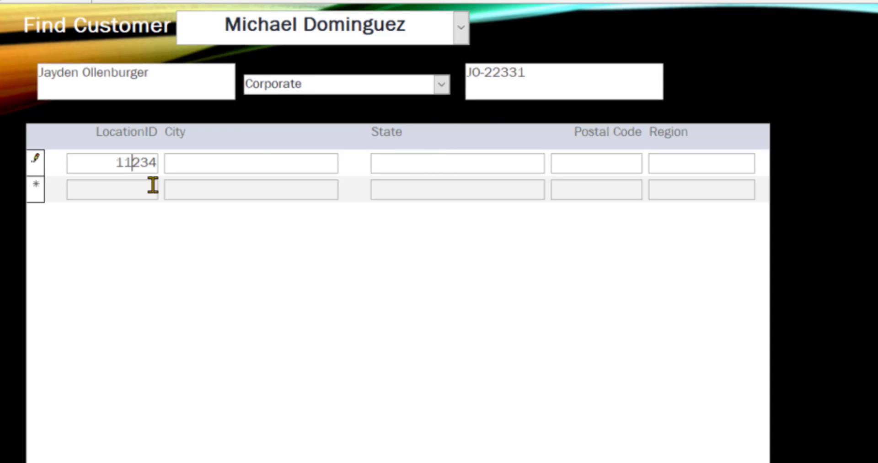
pyautogui.press('Tab')
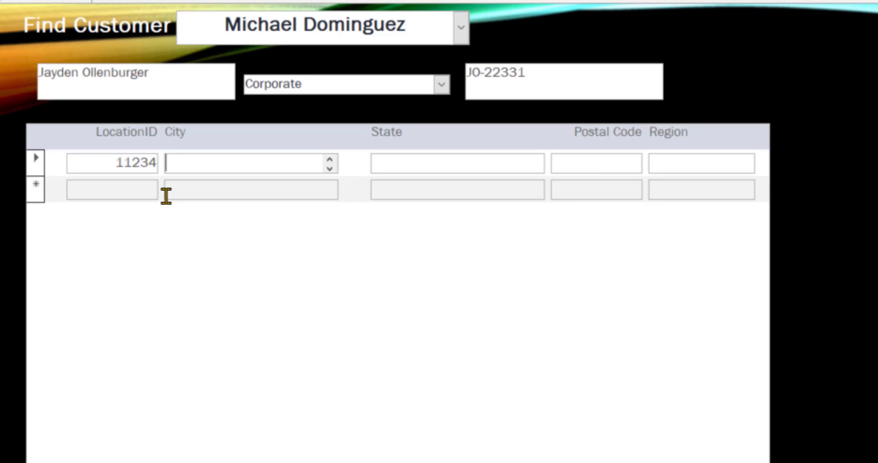
pyautogui.write("Gilligan's Island")
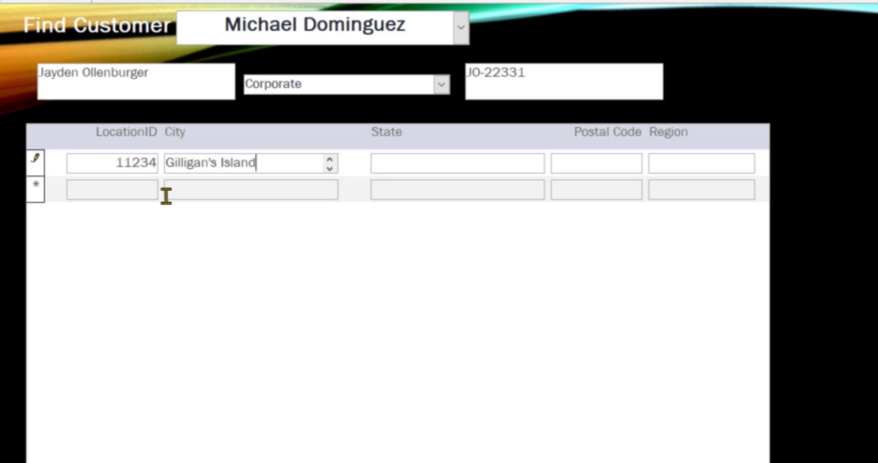
pyautogui.press('Tab')
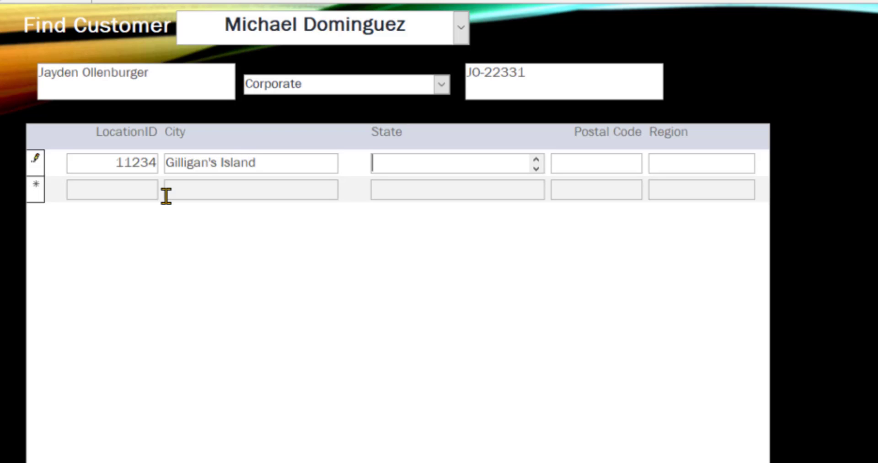
pyautogui.write('Hawaii')
pyautogui.press('Tab')
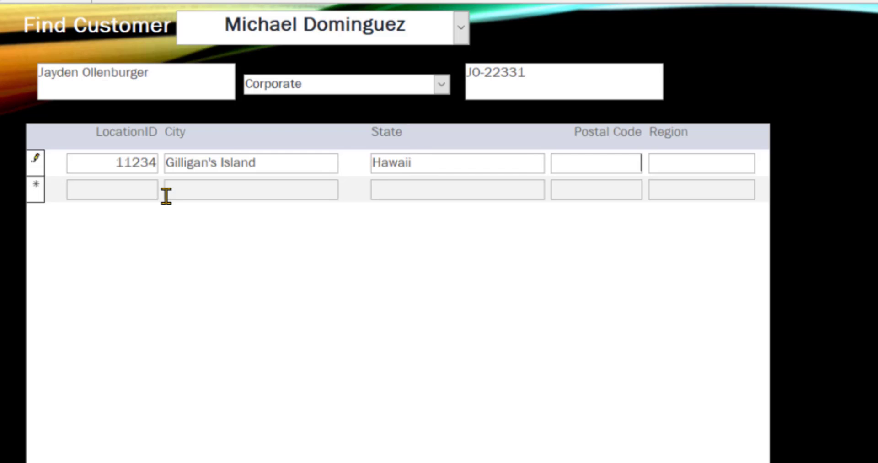
pyautogui.write('96850')
pyautogui.press('Tab')
pyautogui.write('West')
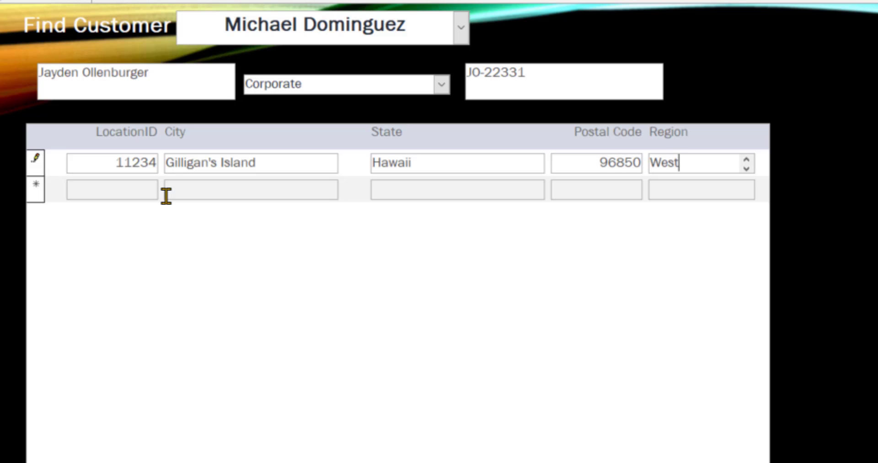
pyautogui.press('Tab')
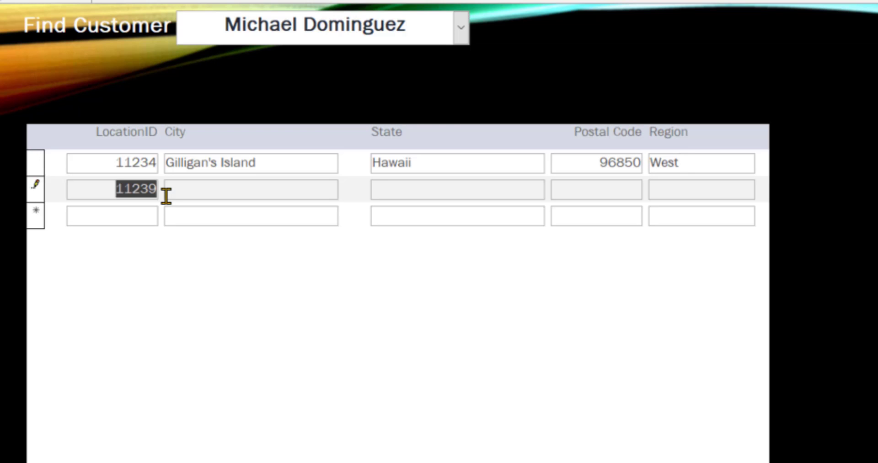
# Display the orders for the new customer's Gilligan's Island location.
pyautogui.click(224, 163)
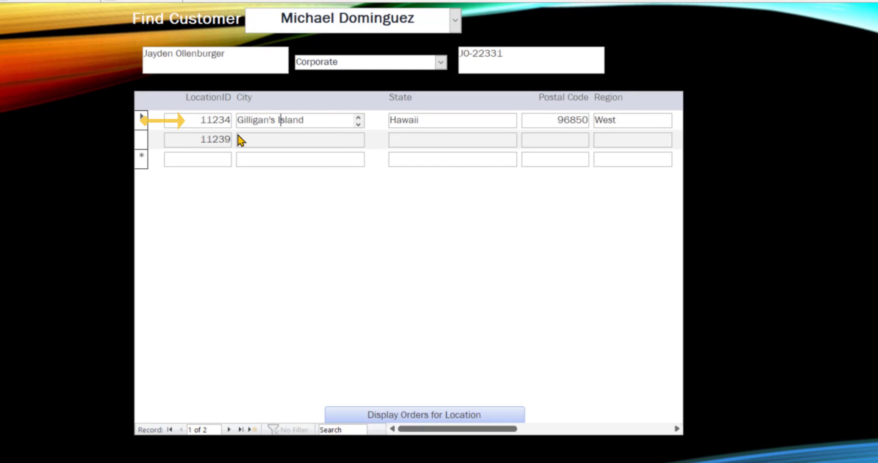
pyautogui.click(399, 416)
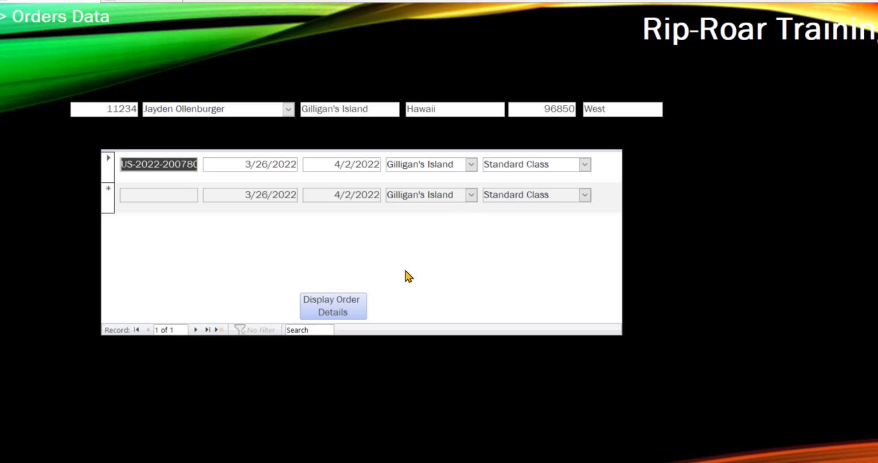
# Open the new order's details and add an Aastra 57i VoIP phone item with sales 100 and quantity 10.
pyautogui.click(328, 304)
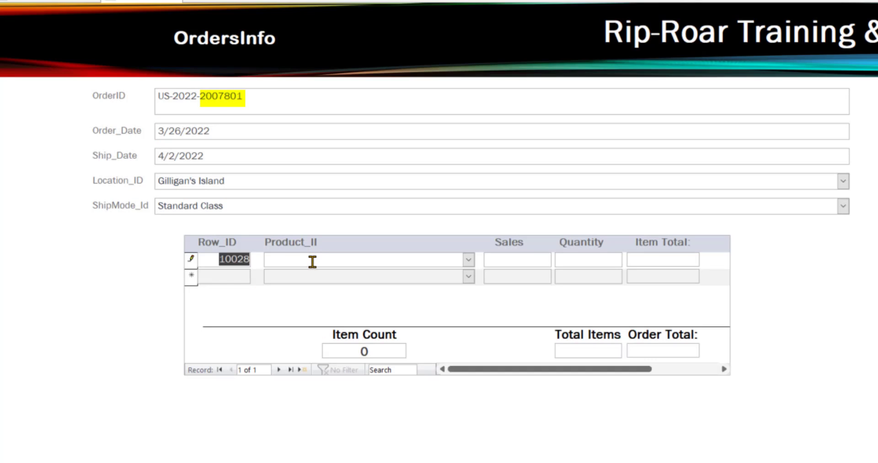
pyautogui.click(312, 261)
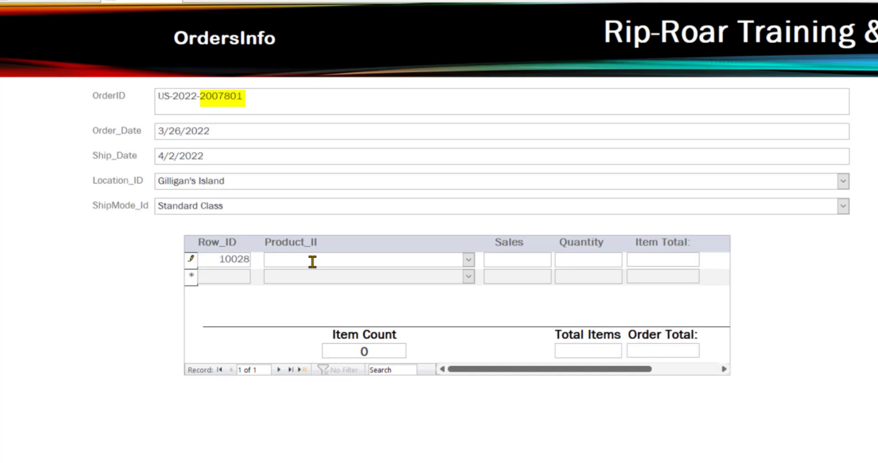
pyautogui.write('A')
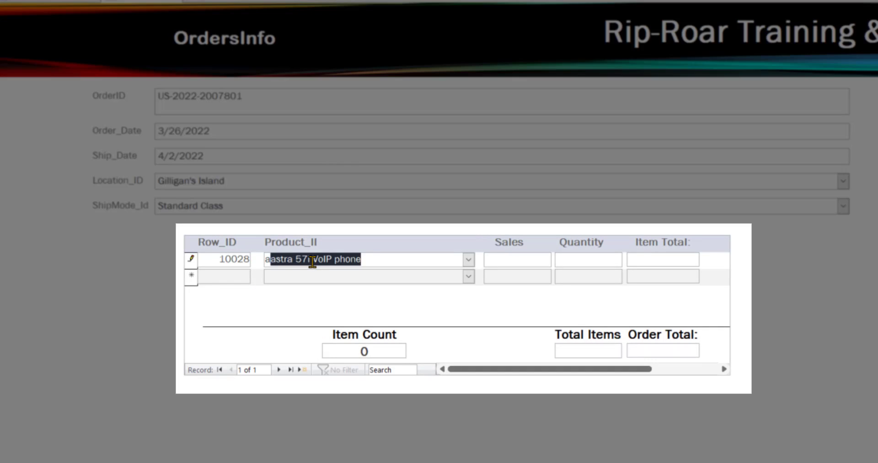
pyautogui.press('Tab')
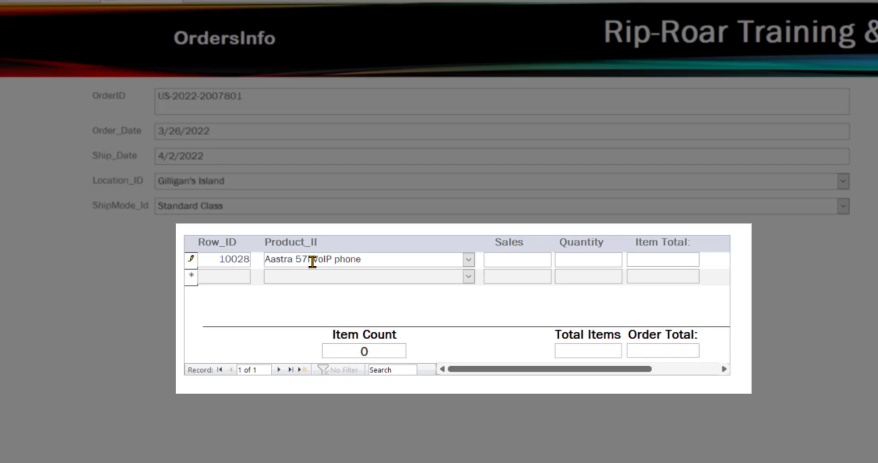
pyautogui.write('100')
pyautogui.press('Tab')
pyautogui.write('10')
pyautogui.press('Tab')
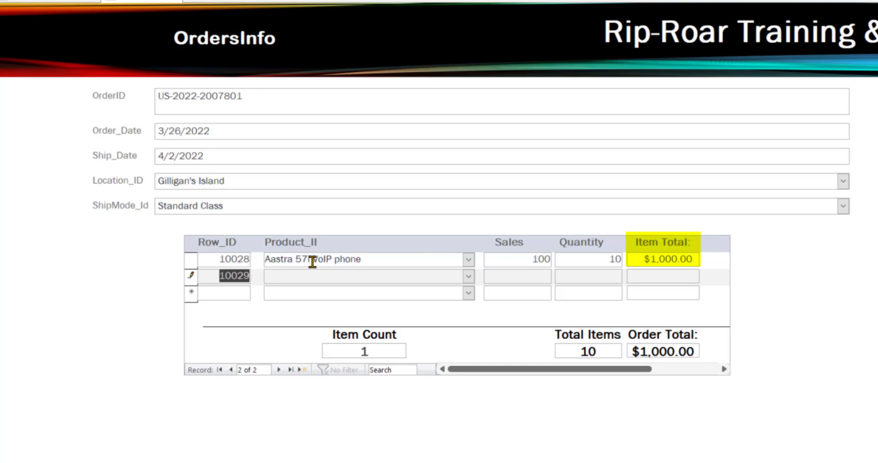
# Add the Zebra GK420t Direct Thermal product as the second order item with sales 75 and quantity 5.
pyautogui.press('Tab')
pyautogui.write('z')
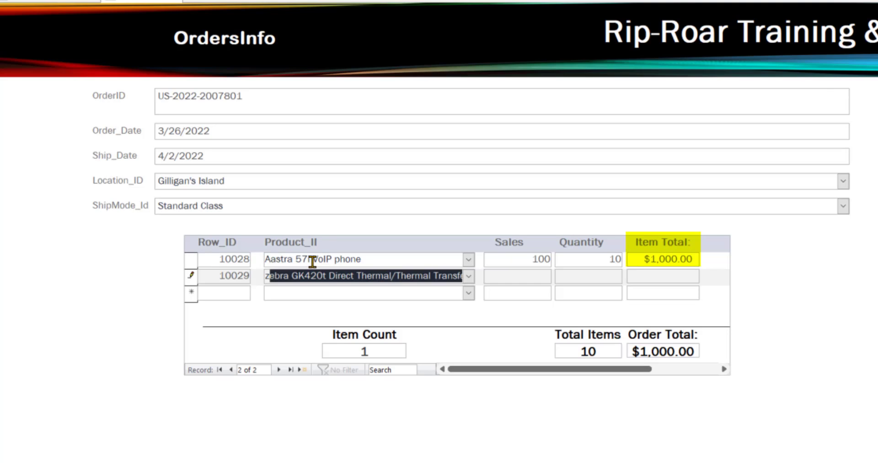
pyautogui.press('Tab')
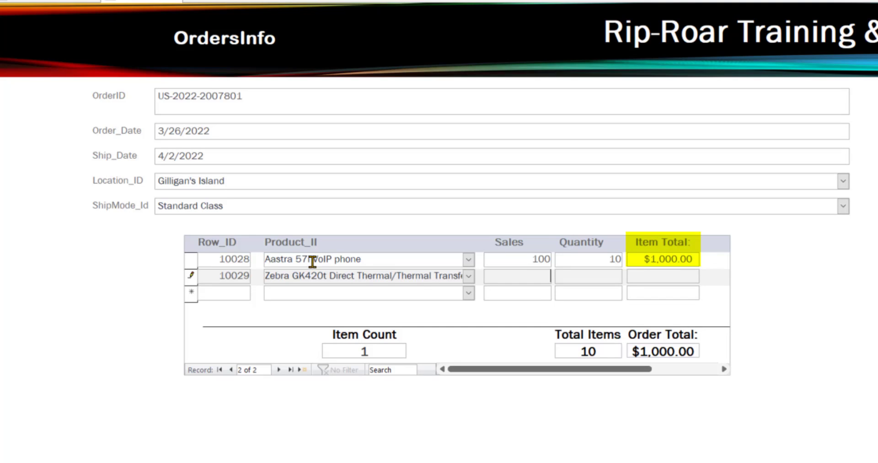
pyautogui.write('75')
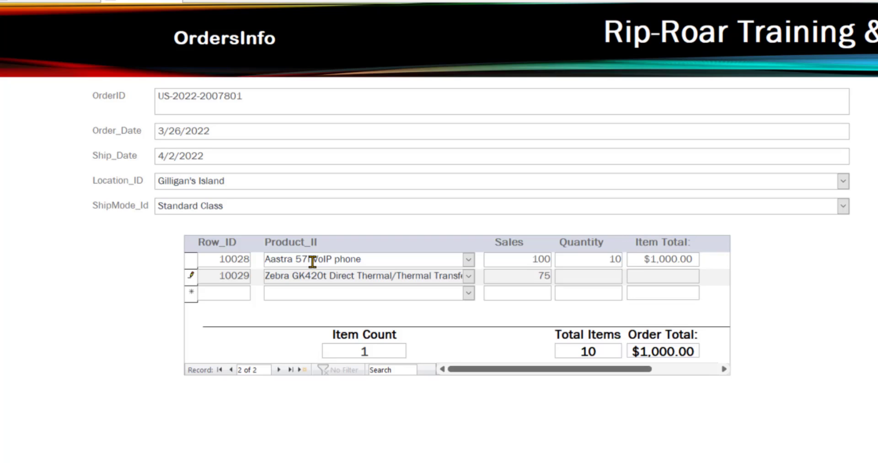
pyautogui.press('Tab')
pyautogui.write('5')
pyautogui.press('Tab')
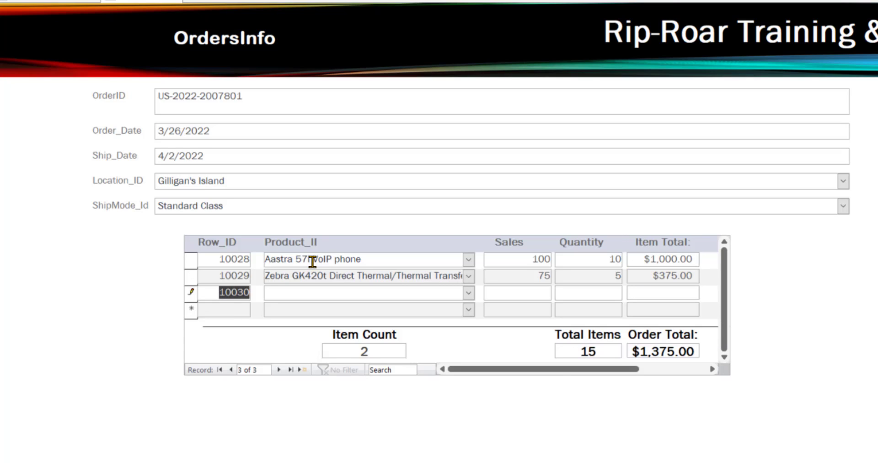
# Add a Sabrent 4-Port USB 2.0 Hub as the third order item with sales 50 and quantity 5.
pyautogui.press('Tab')
pyautogui.write('s')
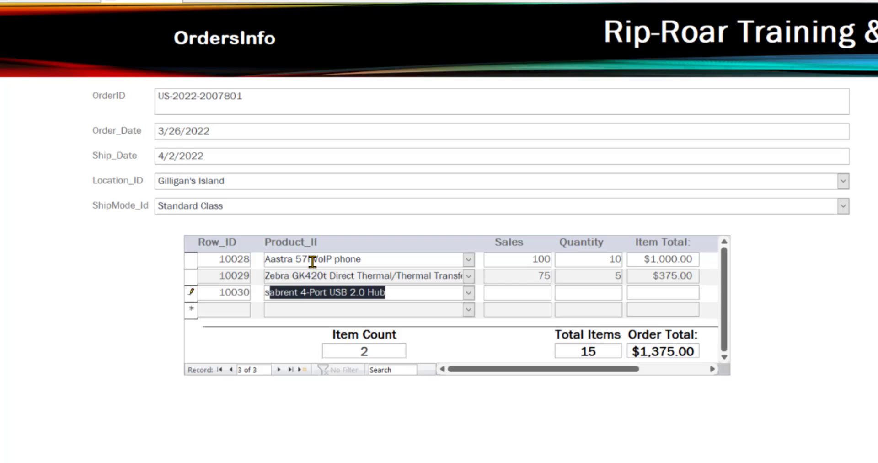
pyautogui.press('Tab')
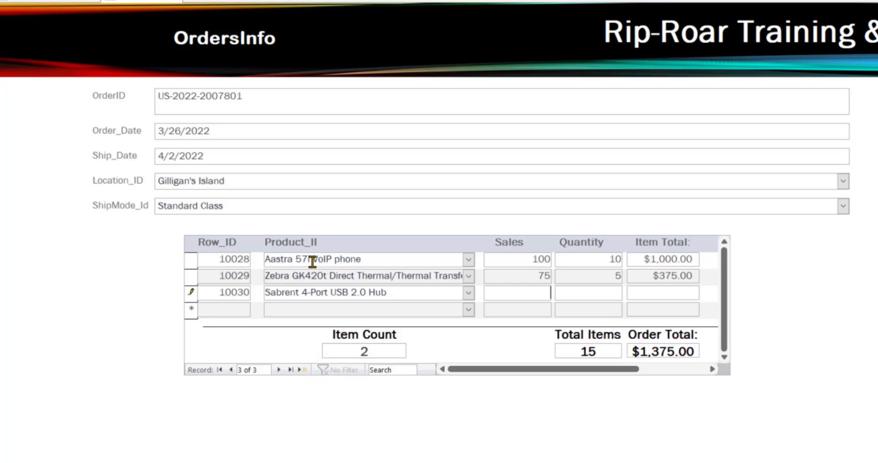
pyautogui.write('50')
pyautogui.press('Tab')
pyautogui.write('5')
pyautogui.press('Tab')
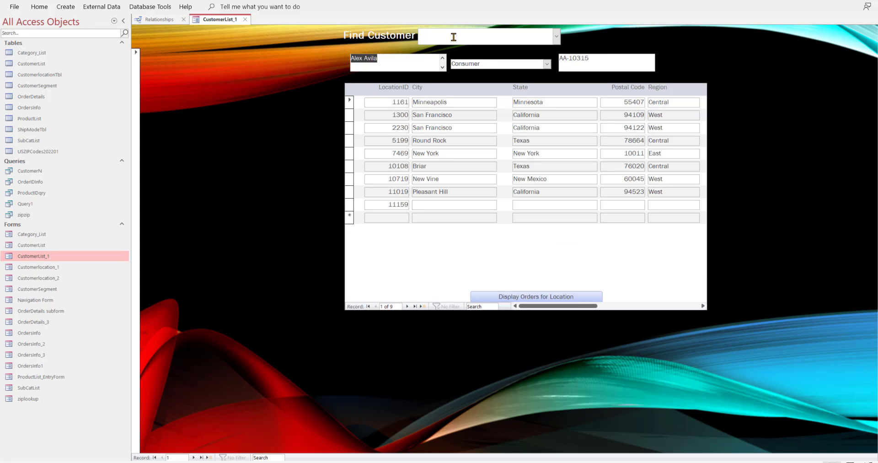
# Find the recently added Corporate customer by full name on the customer form.
pyautogui.click(453, 37)
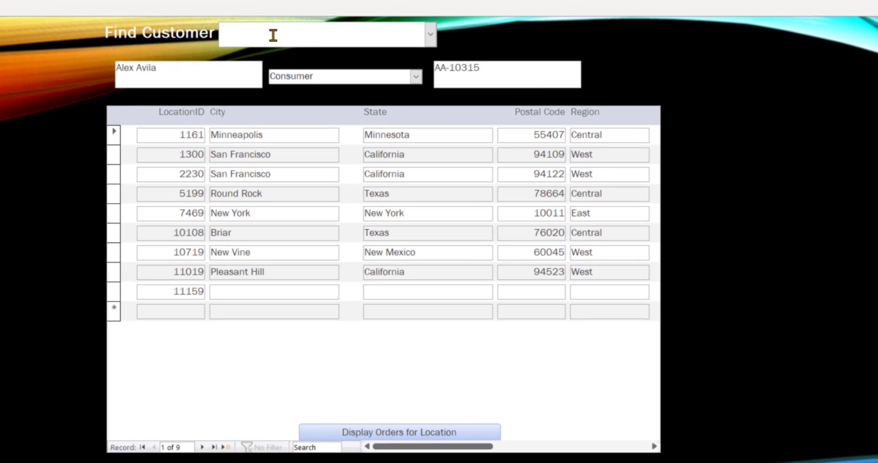
pyautogui.write('Jayden Ollenburger')
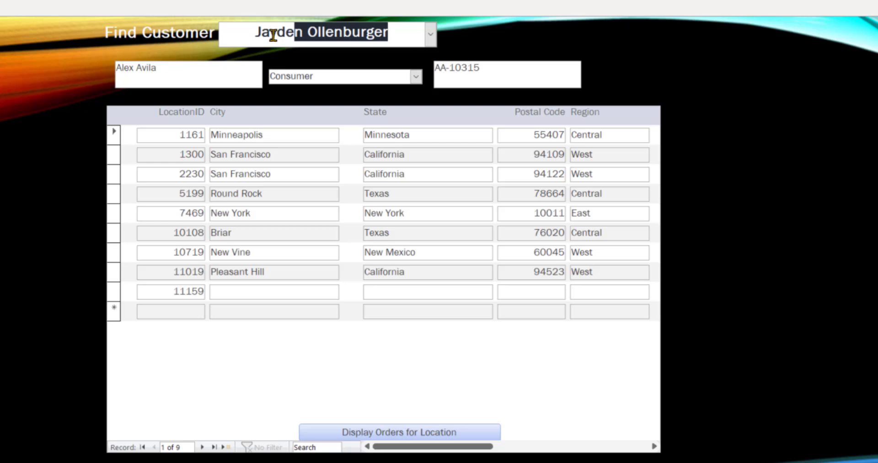
pyautogui.press('Return')
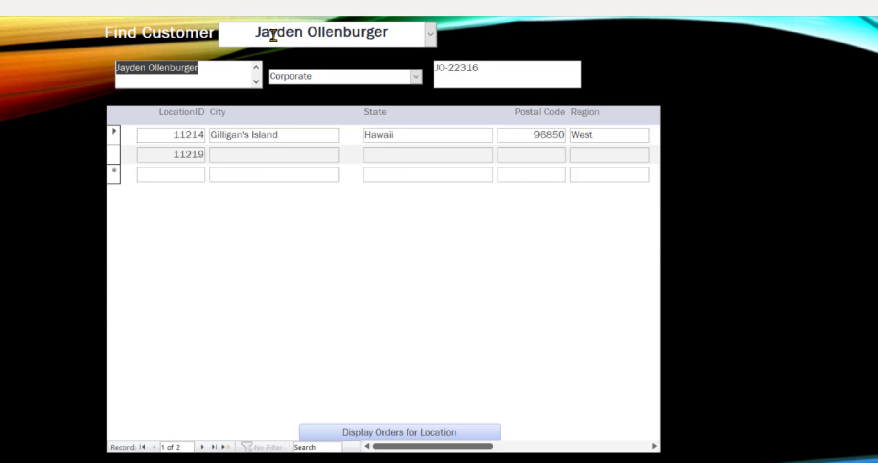
# Display the orders for the customer's Gilligan's Island location and open the details of the 3/25/2022 order.
pyautogui.click(320, 135)
pyautogui.click(389, 432)
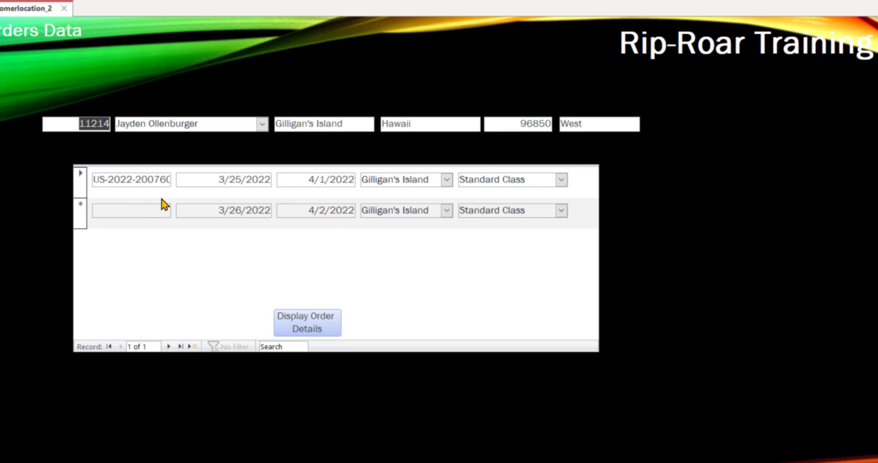
pyautogui.click(223, 179)
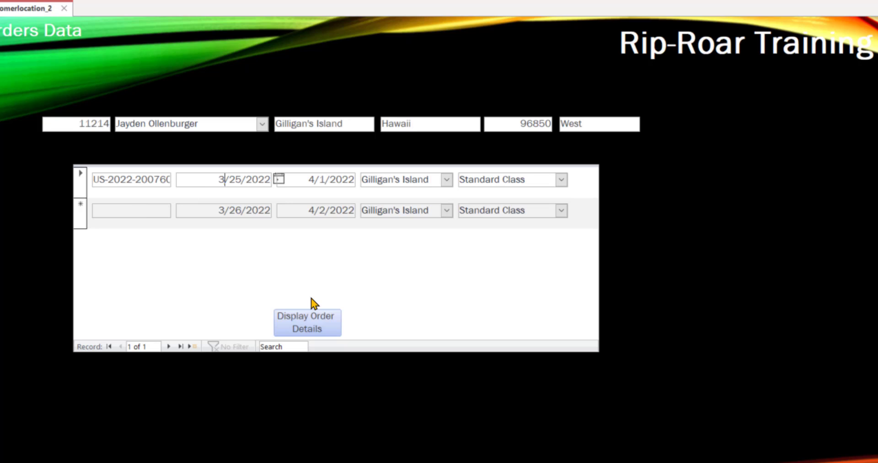
pyautogui.click(319, 326)
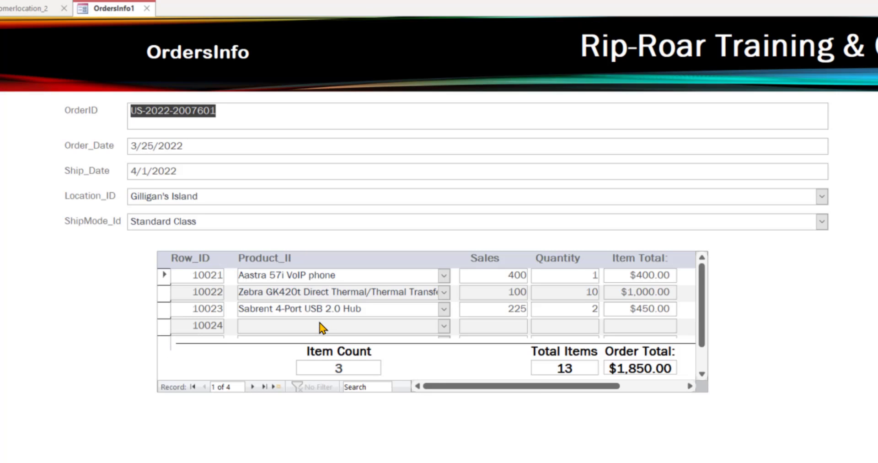